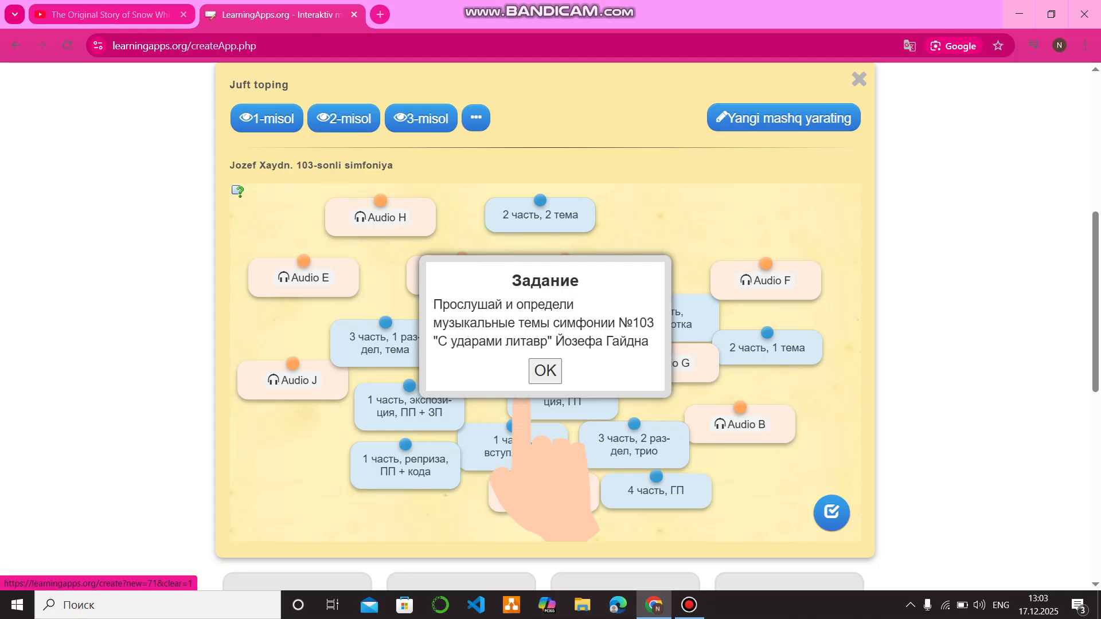
Start creating a new exercise from the "Juft toping" matching-pairs template
scroll(655, 327, up, 2)
scroll(656, 327, down, 1)
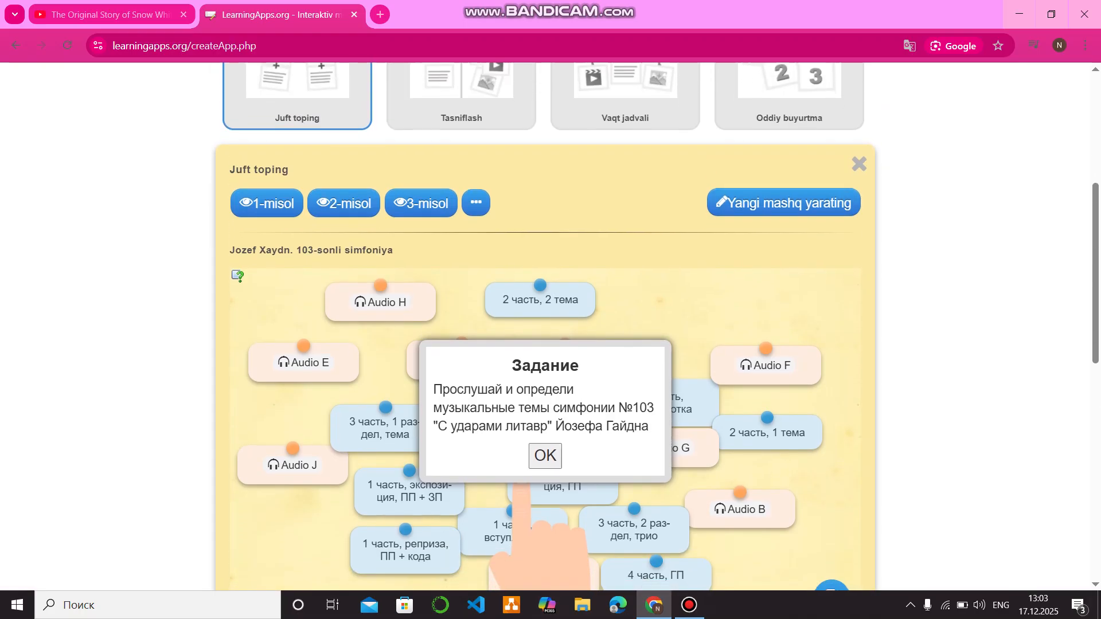
click(783, 203)
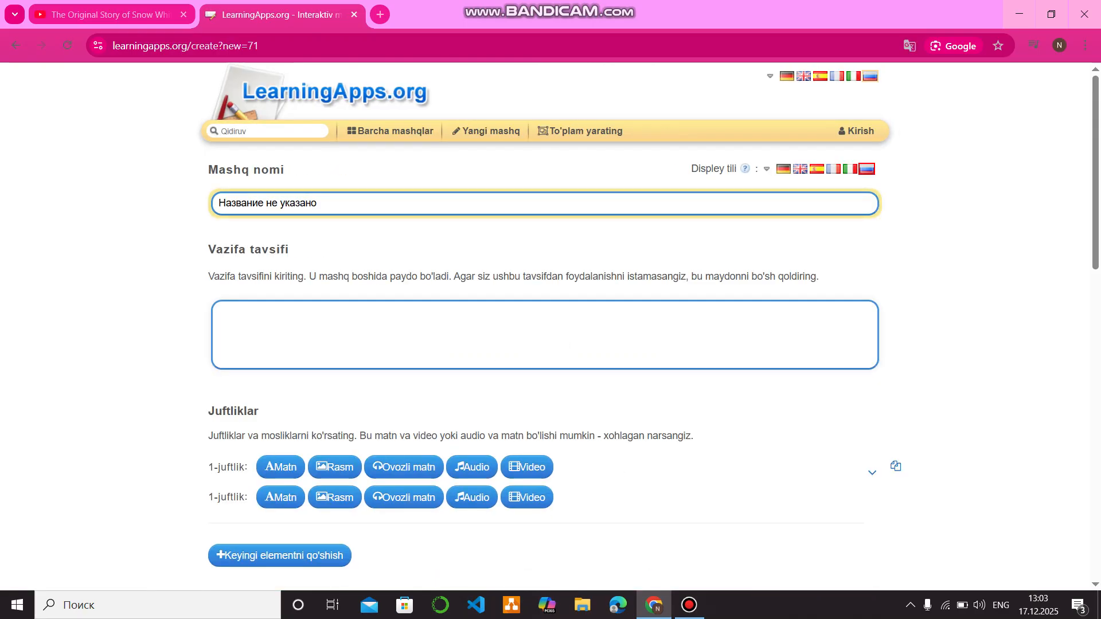
Replace the default exercise title with "my first exercise"
key(BackSpace)
key(BackSpace)
key(BackSpace)
key(BackSpace)
key(BackSpace)
key(BackSpace)
key(BackSpace)
key(BackSpace)
key(BackSpace)
key(BackSpace)
key(BackSpace)
key(BackSpace)
key(BackSpace)
key(BackSpace)
key(BackSpace)
key(BackSpace)
key(BackSpace)
key(BackSpace)
key(BackSpace)
text(my first)
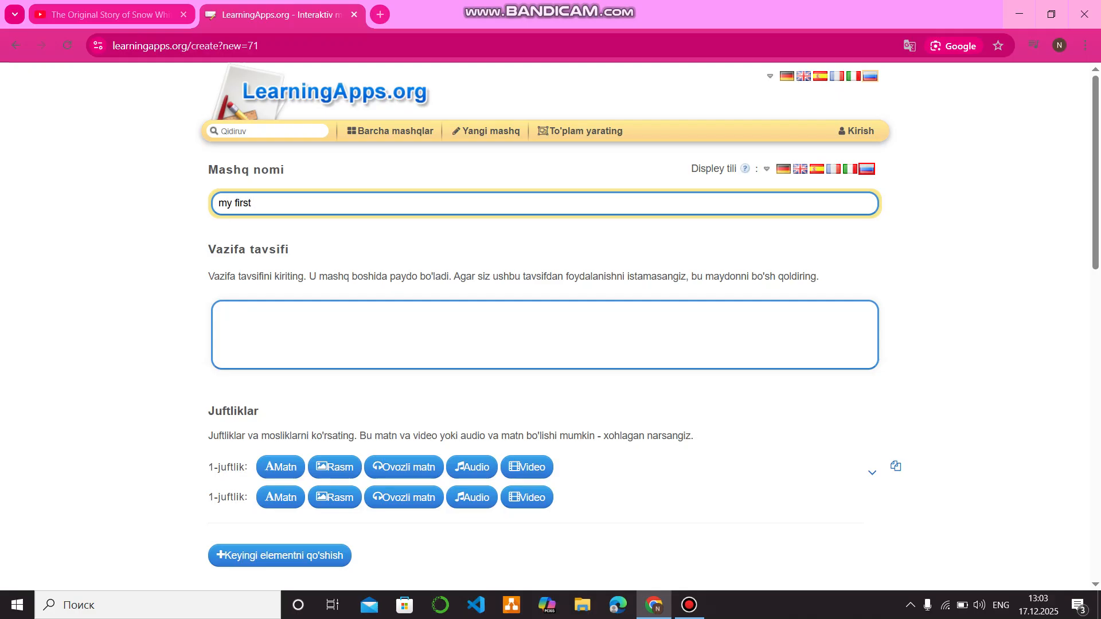
text( exercise)
Enter "rasmlarni izohlar bilan moslang!" as the task description of the exercise
scroll(545, 333, down, 1)
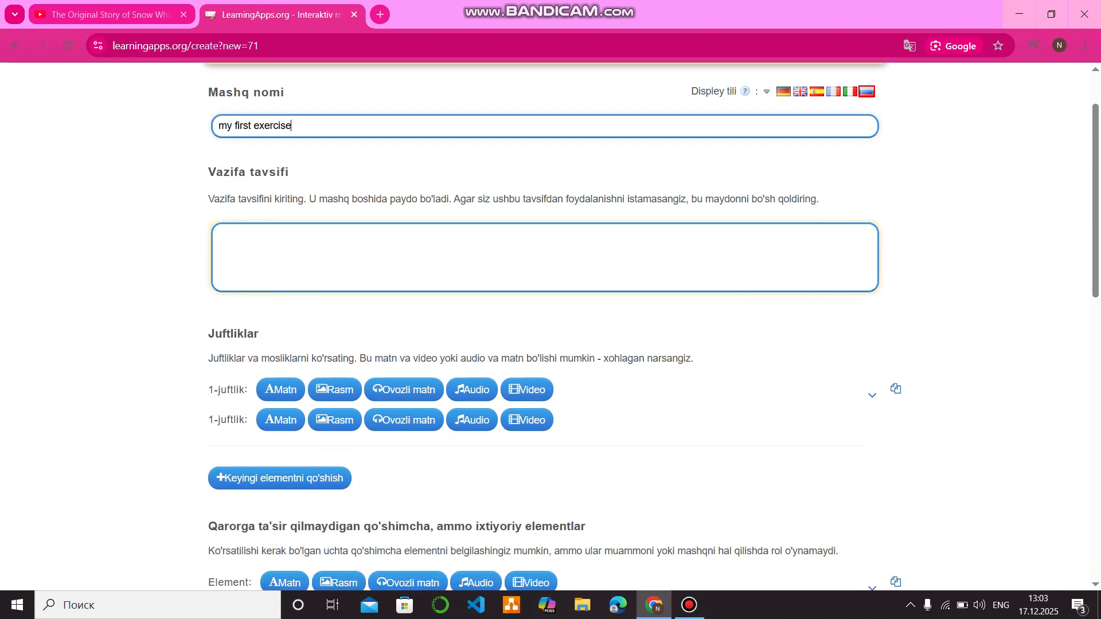
click(275, 240)
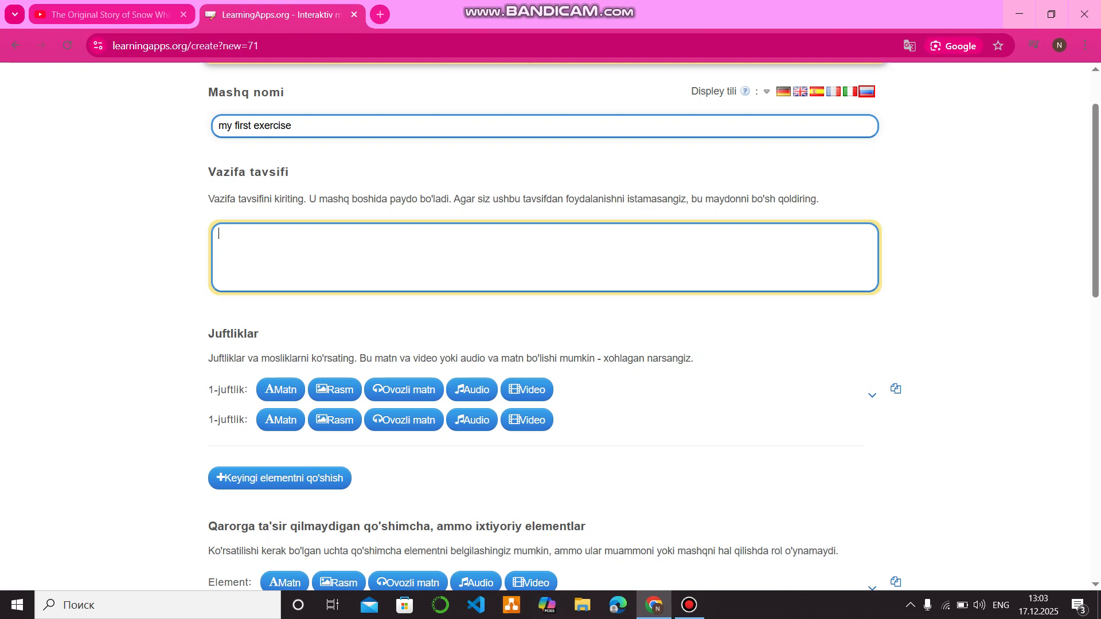
text(rasmlarni izohlar bilan mo)
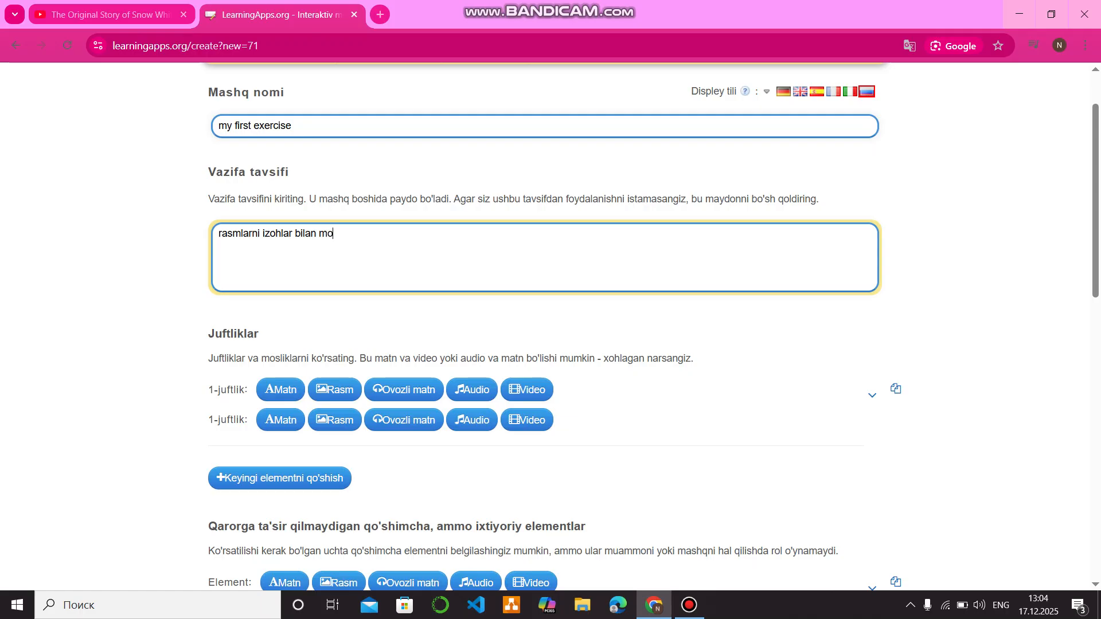
text(slang q)
key(BackSpace)
text(!)
Fill the first pair with the text elements "kompyuterning asosiy qurilmalarini toping." and "monitor, sistema blok, klaviatura"
scroll(545, 287, down, 2)
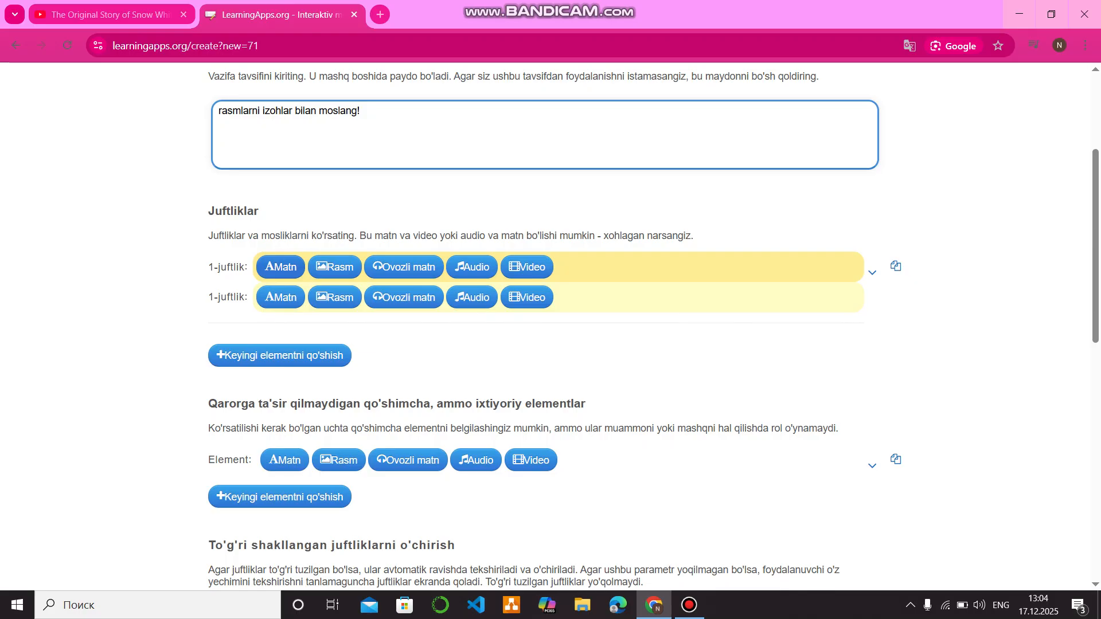
click(280, 267)
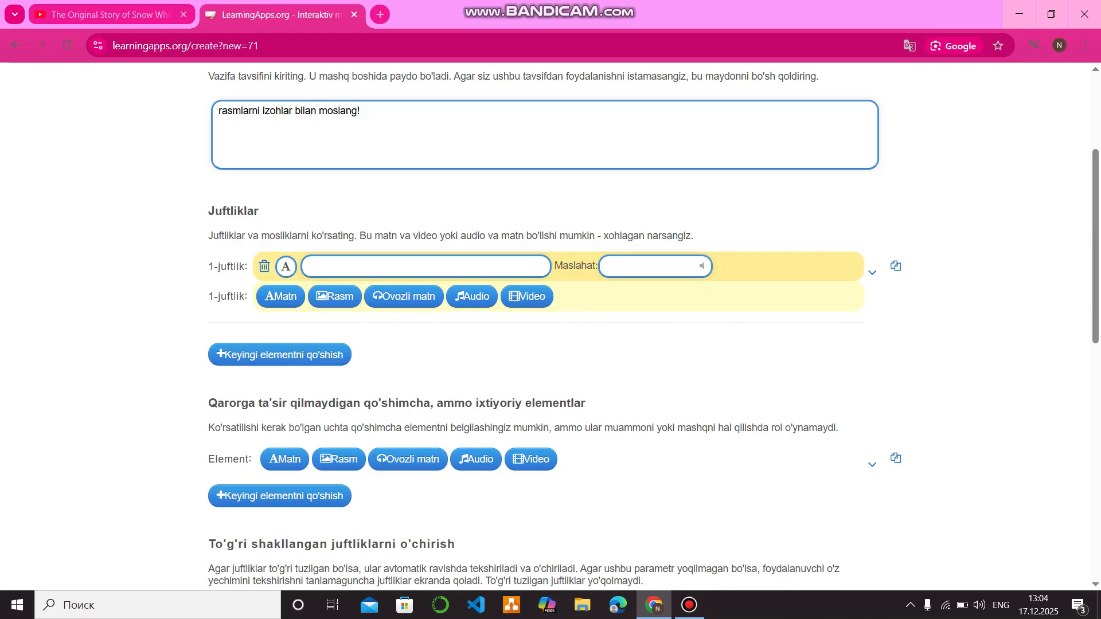
text(kompyuternn)
text(g)
key(BackSpace)
key(BackSpace)
text(ing asosiy qurilmalari)
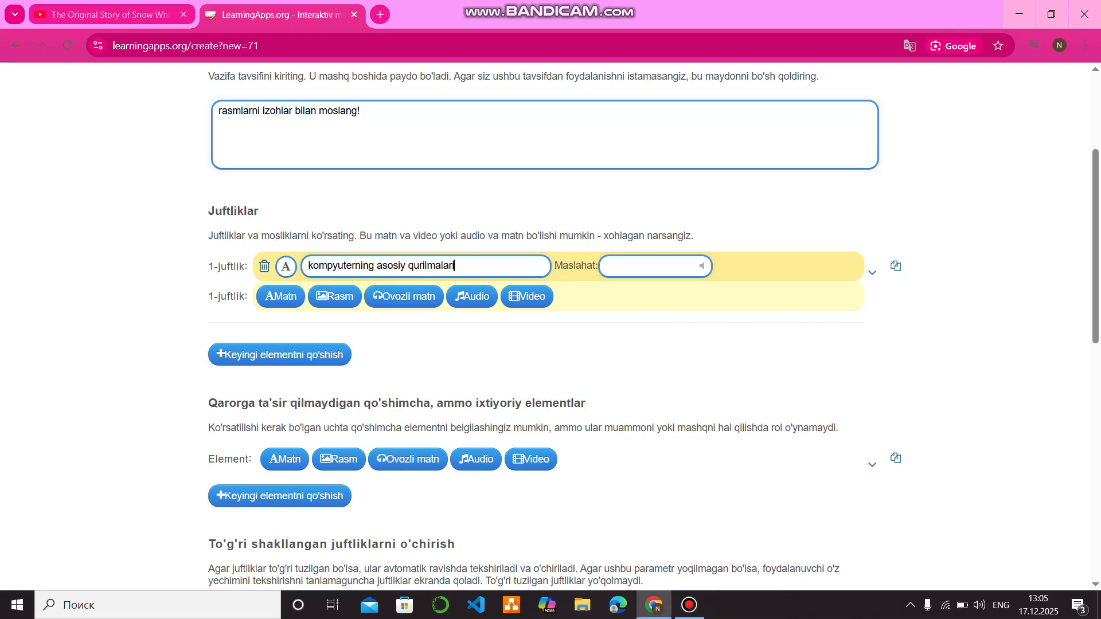
text(ni toping.)
click(281, 297)
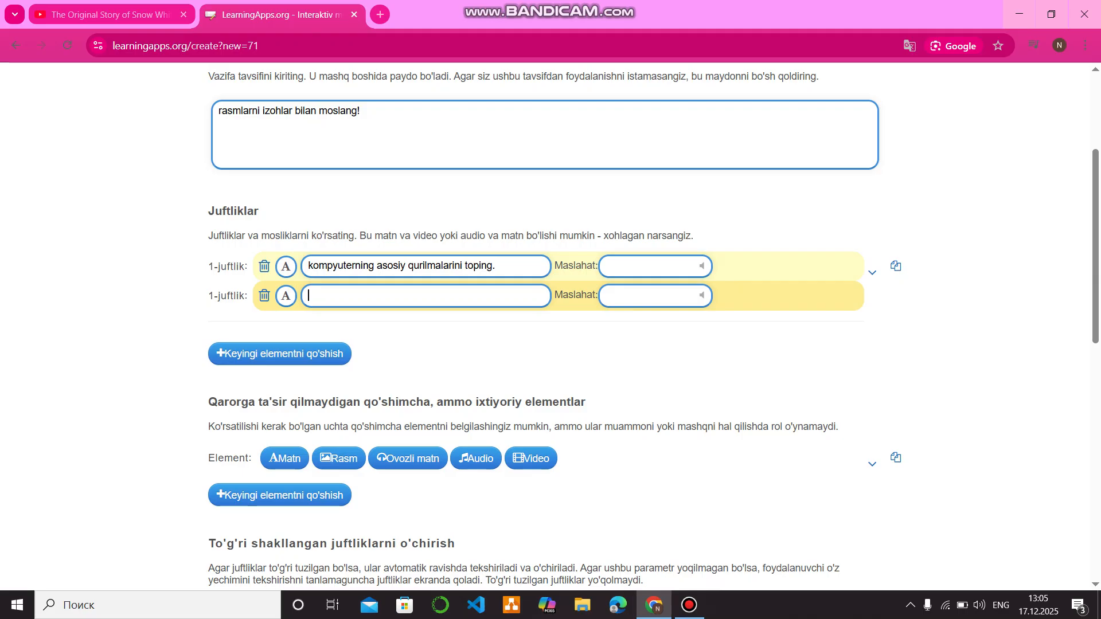
text(monitor, sistema blok, klaviatura)
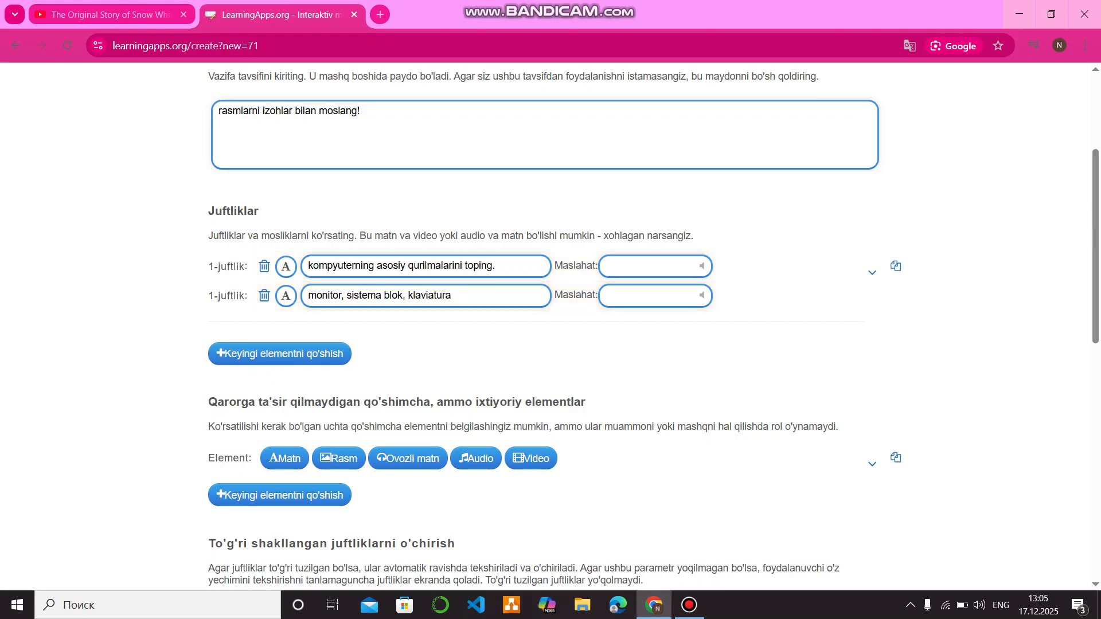
Add a second pair and make its first element an image
click(279, 354)
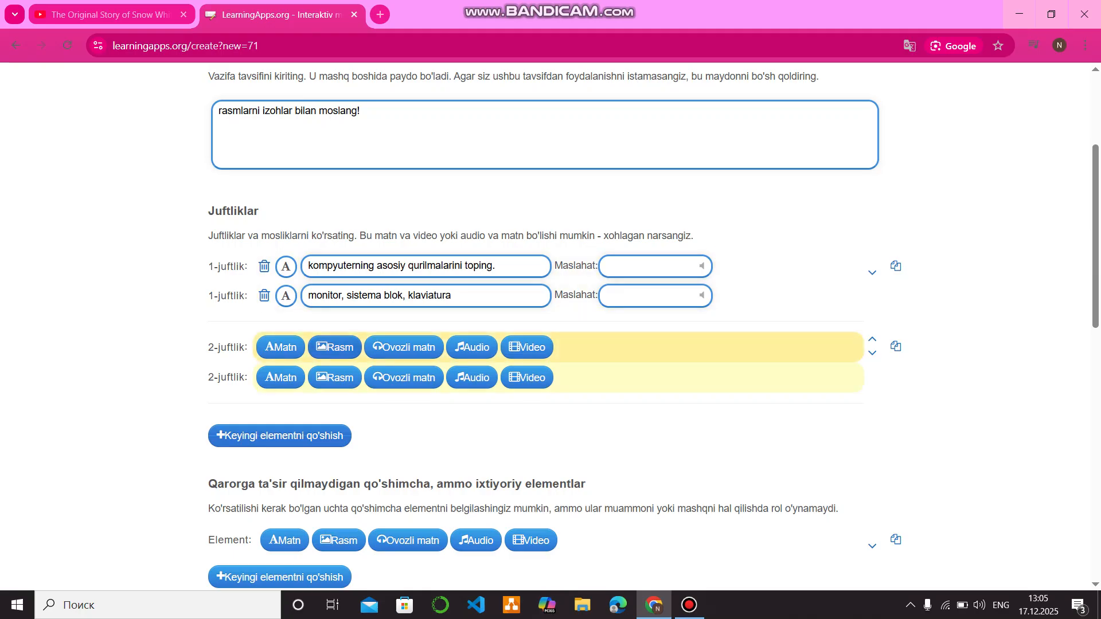
click(335, 348)
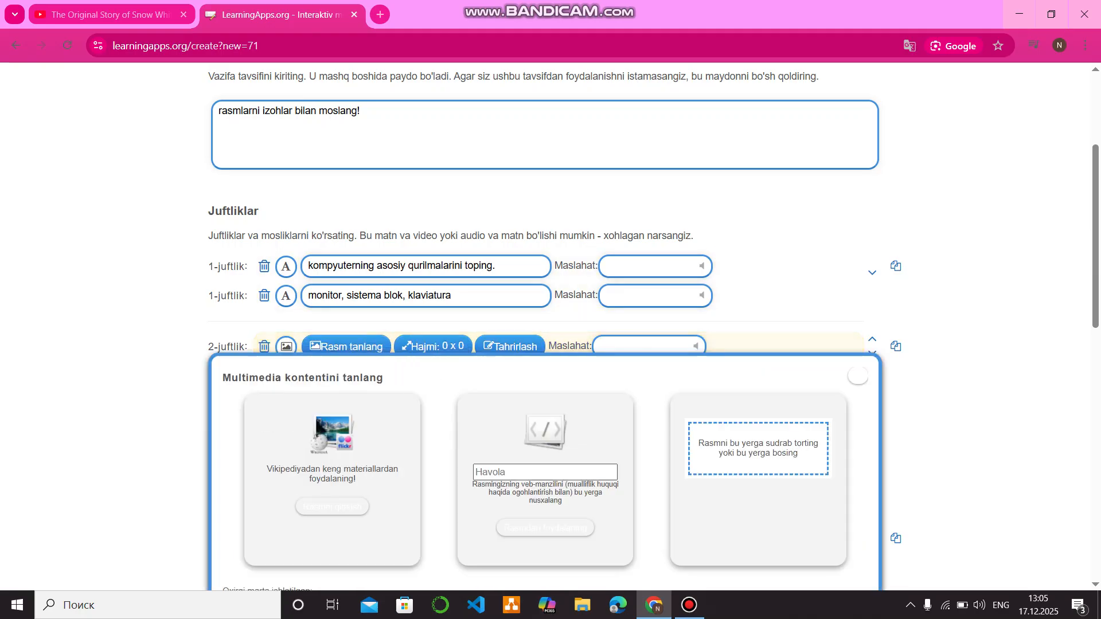
scroll(335, 347, down, 3)
scroll(545, 321, down, 1)
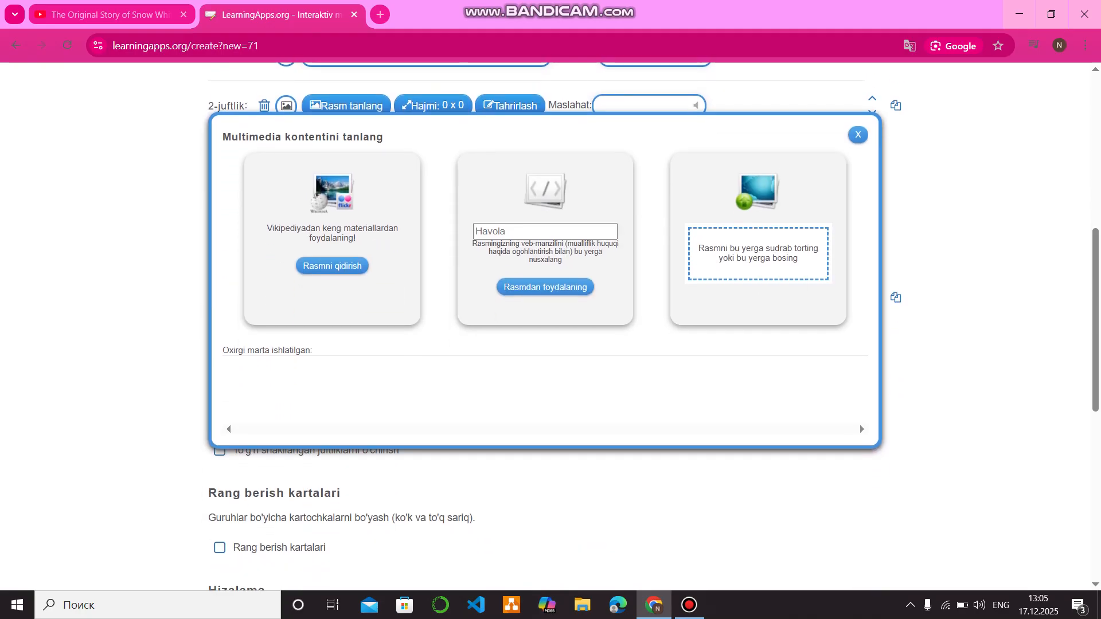
scroll(545, 321, up, 2)
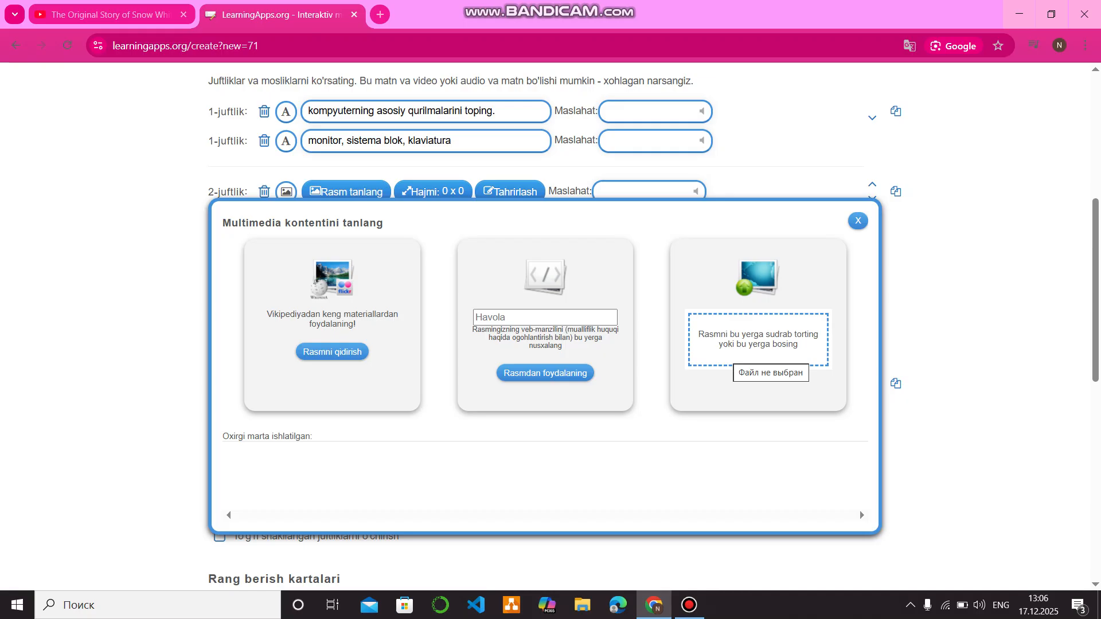
Try to upload the round logo PNG from the myyy folder as the second pair's image
click(727, 353)
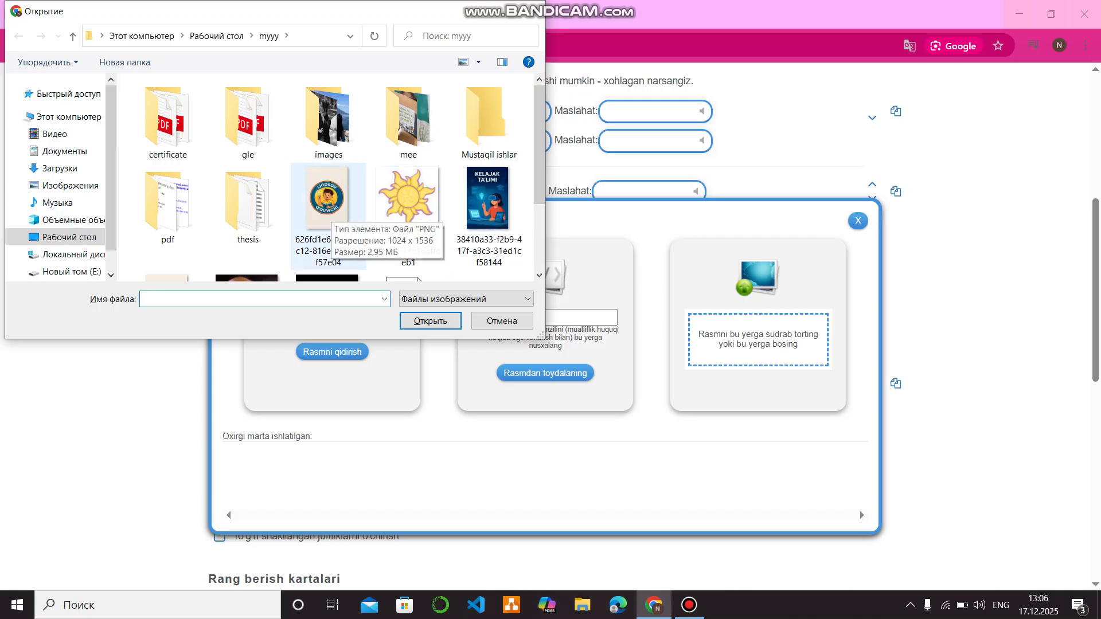
click(330, 210)
key(Return)
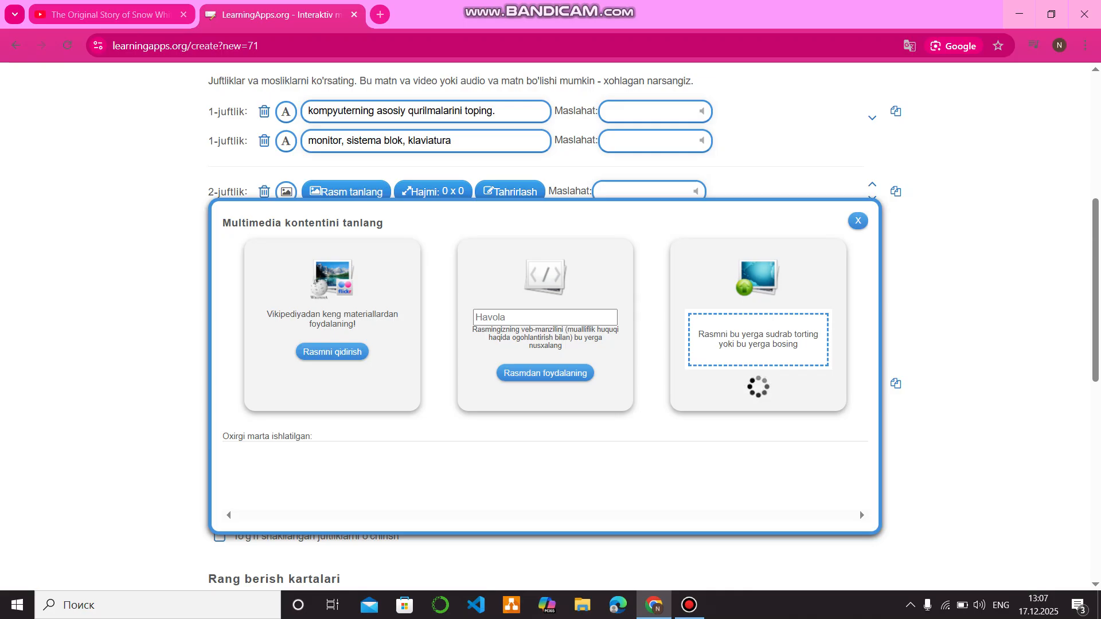
click(858, 220)
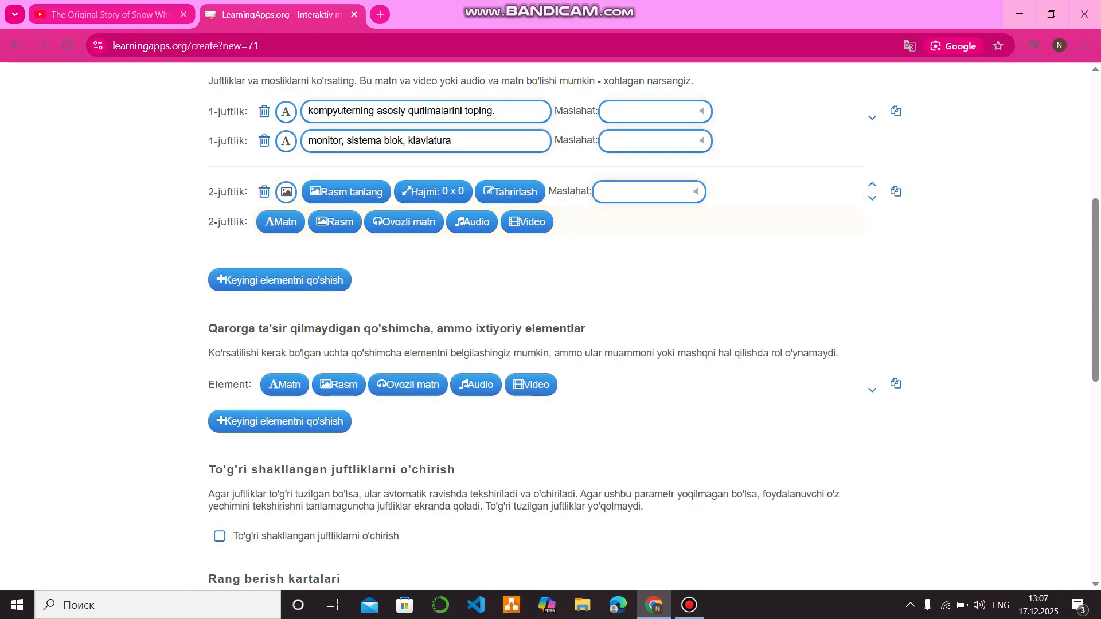
Upload the sun picture 7892a57f787b6c1af835745168ffdeb1 from the myyy folder as the second pair's image
click(346, 192)
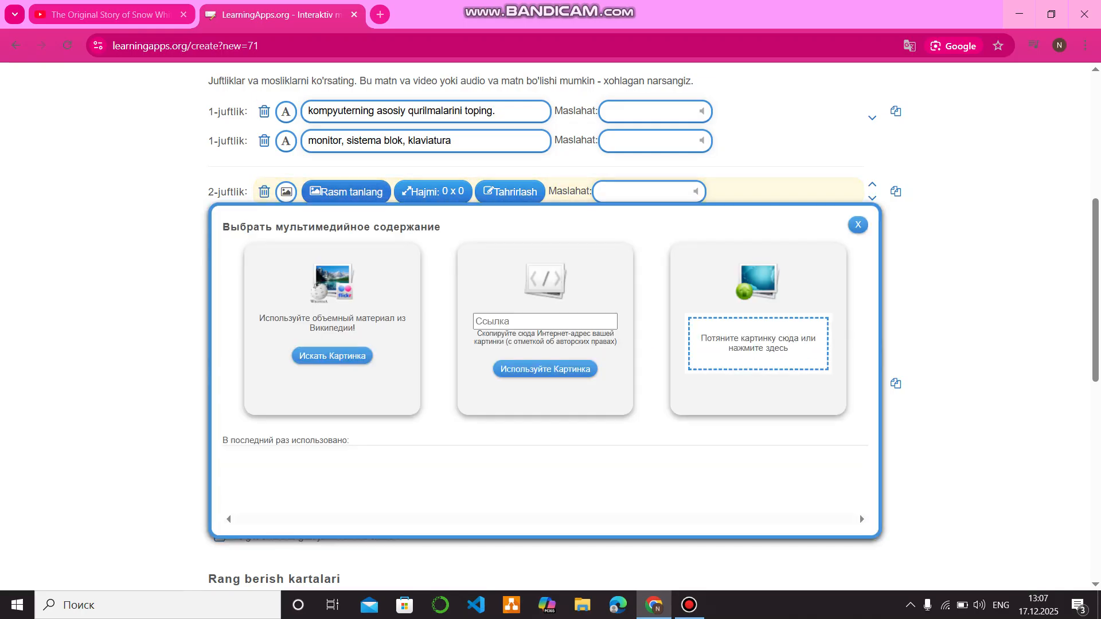
click(758, 344)
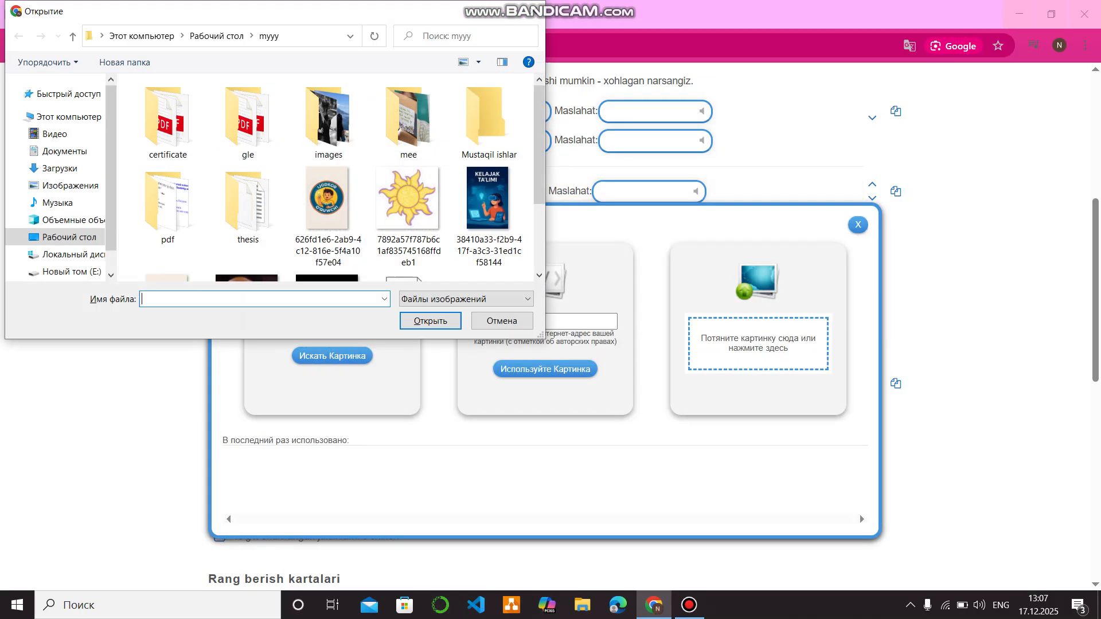
click(408, 209)
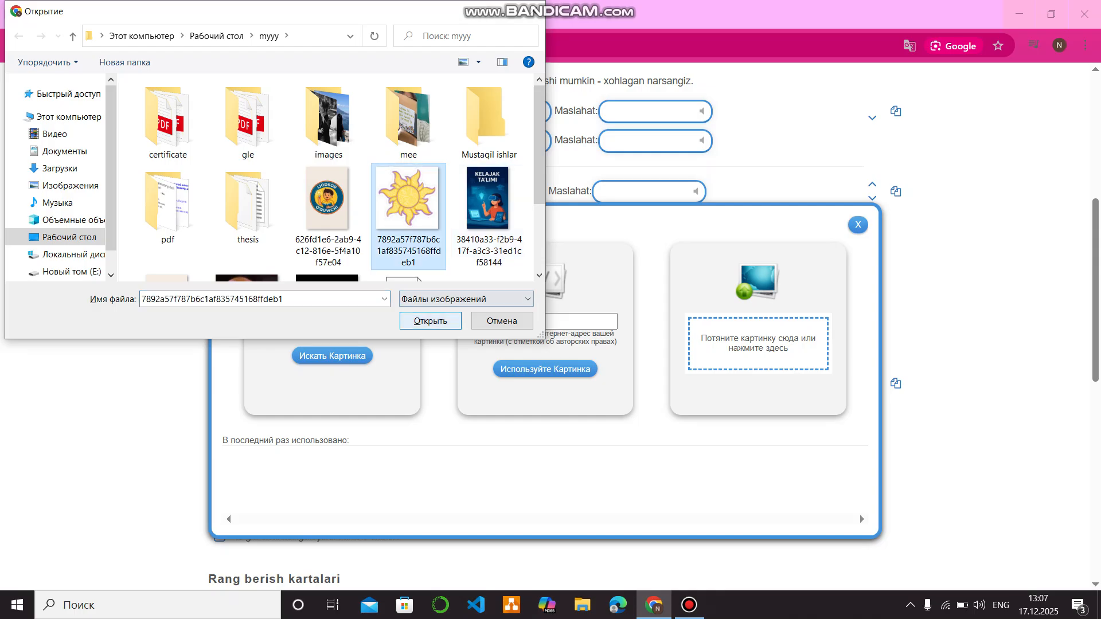
click(430, 320)
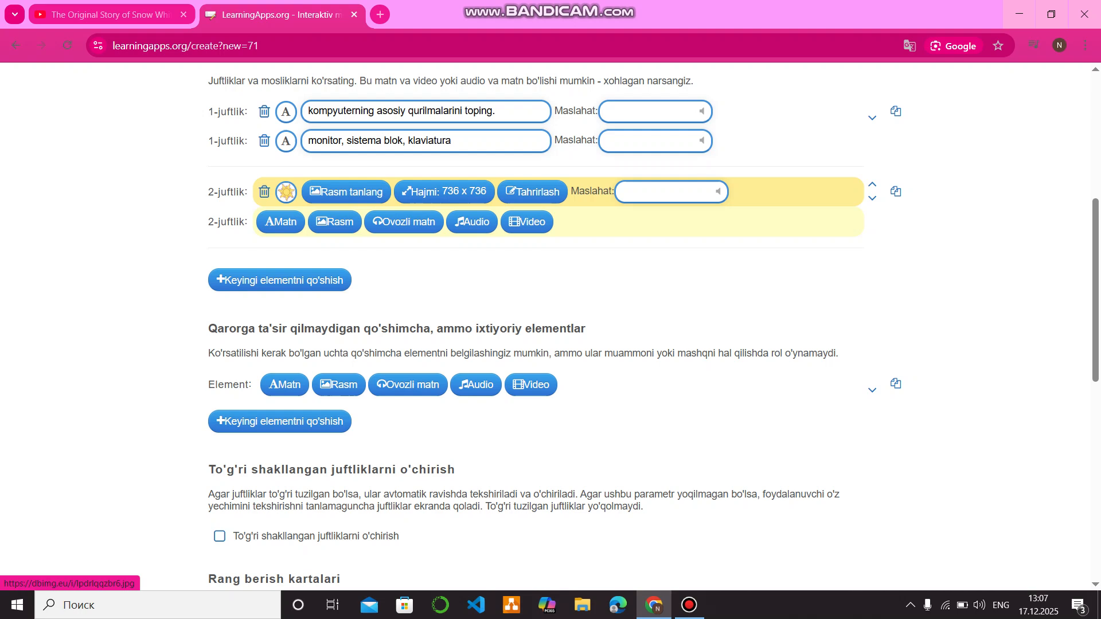
Make the second pair's matching element a text reading "quyosh"
mouse_move(286, 193)
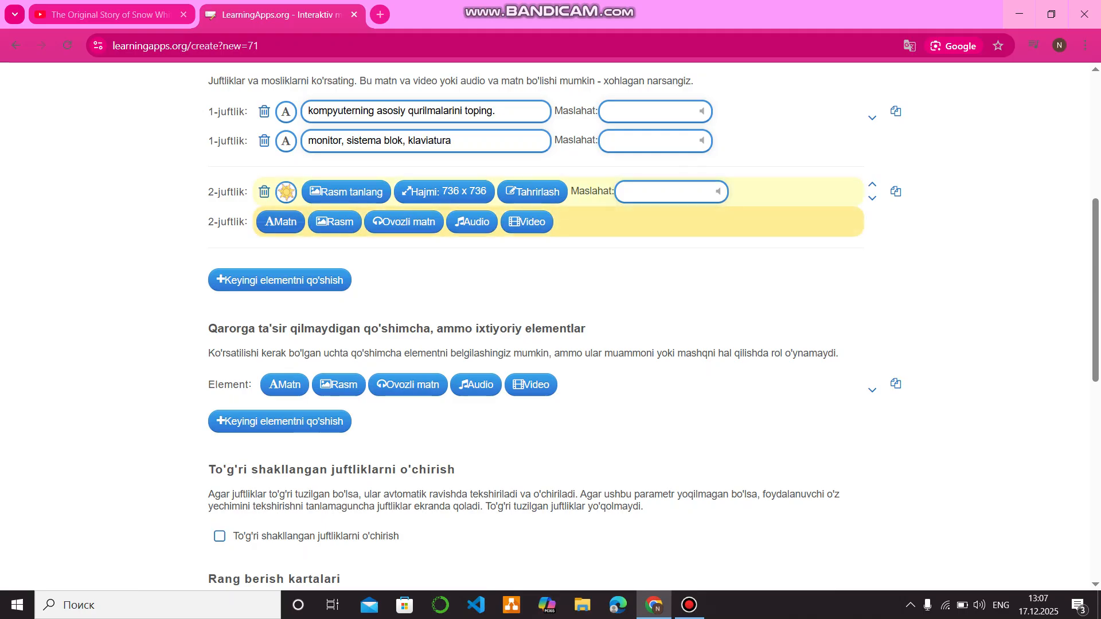
click(281, 221)
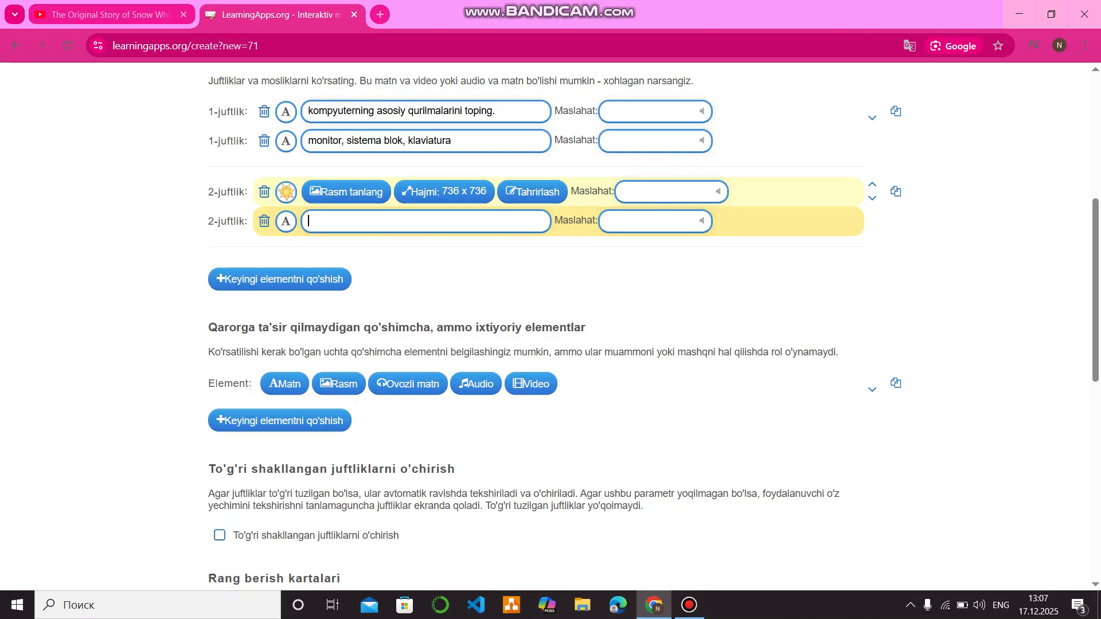
text(quyosh)
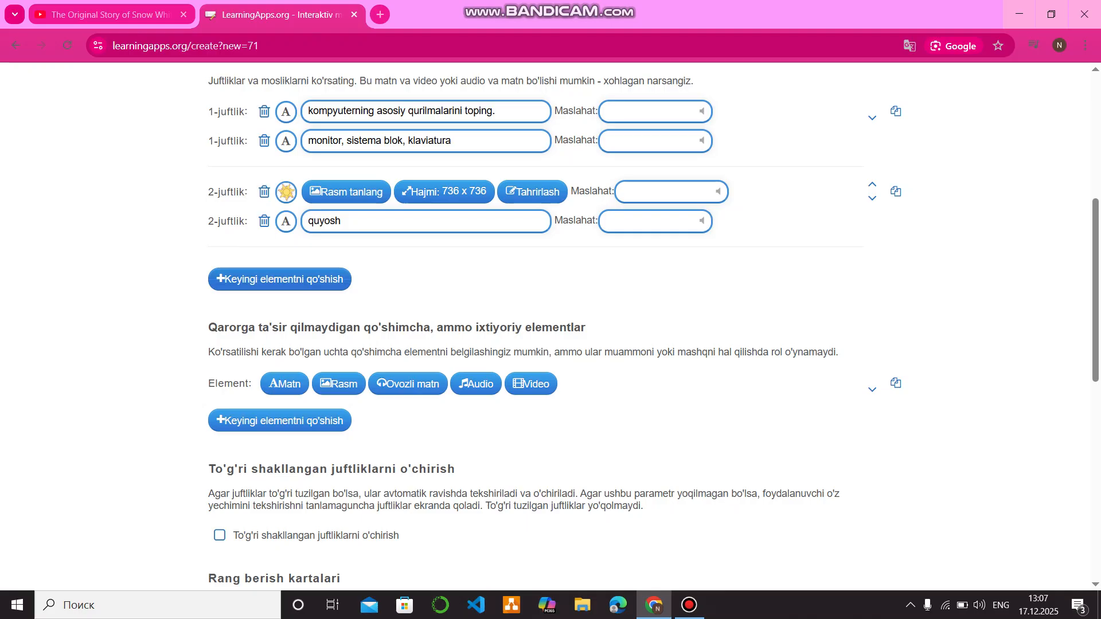
Add a third pair and make its first element an audio item
click(279, 280)
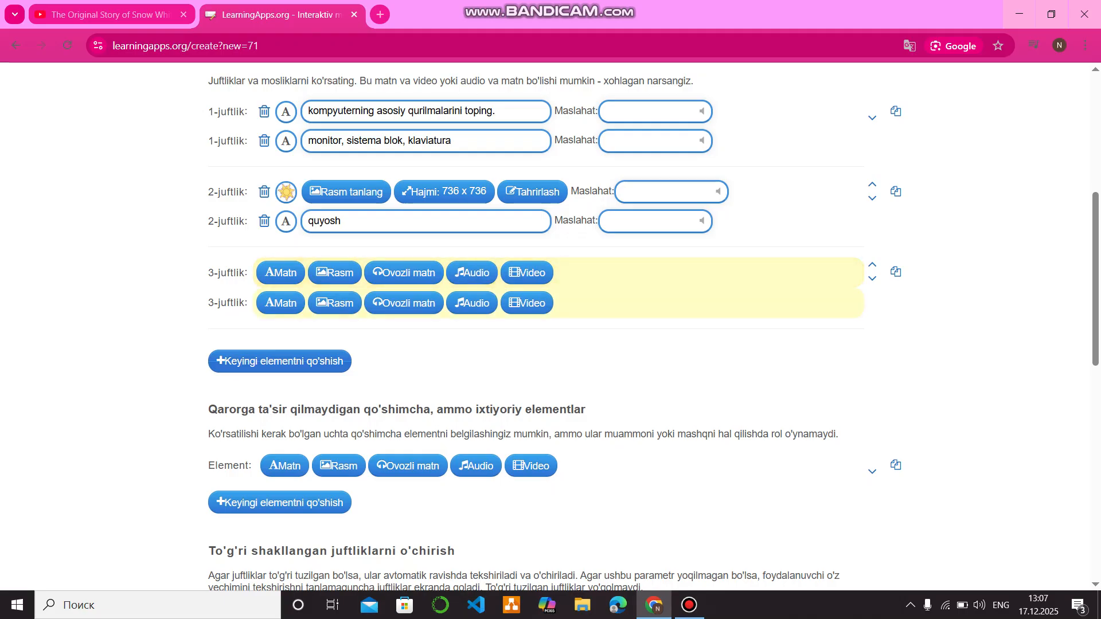
click(471, 272)
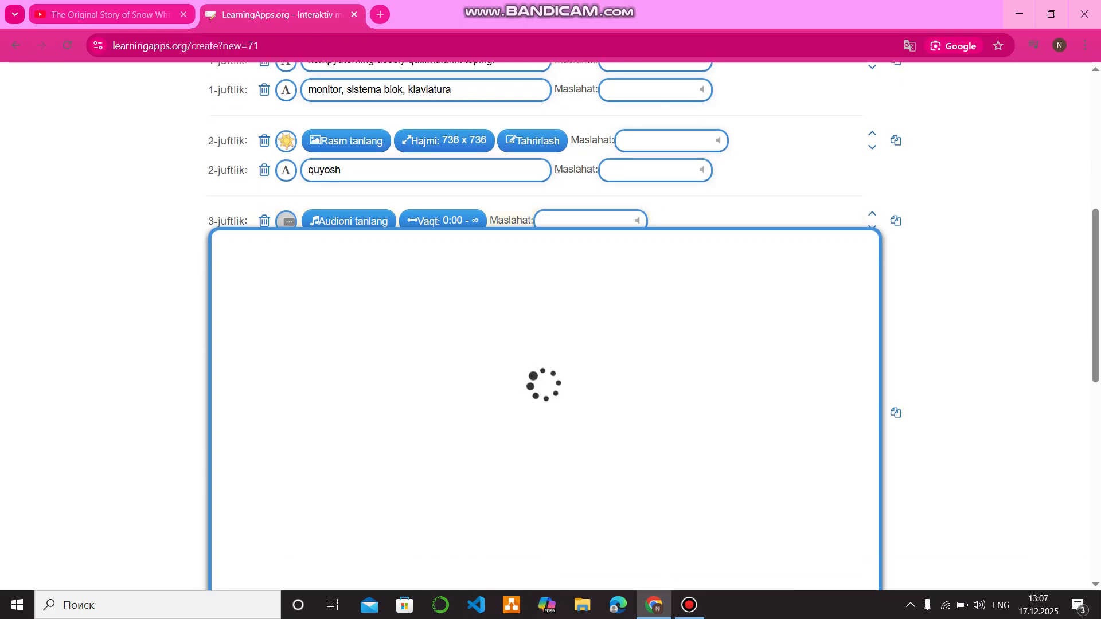
scroll(545, 344, down, 3)
scroll(545, 344, up, 2)
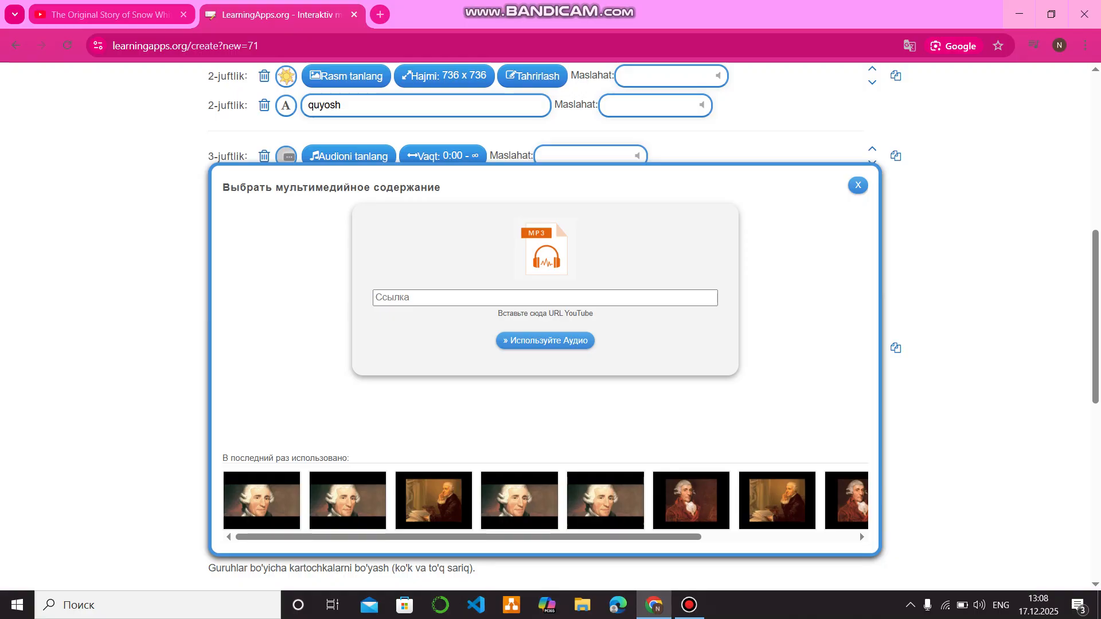
Switch to YouTube and copy the web address of the open Snow White story video
key(ctrl+Tab)
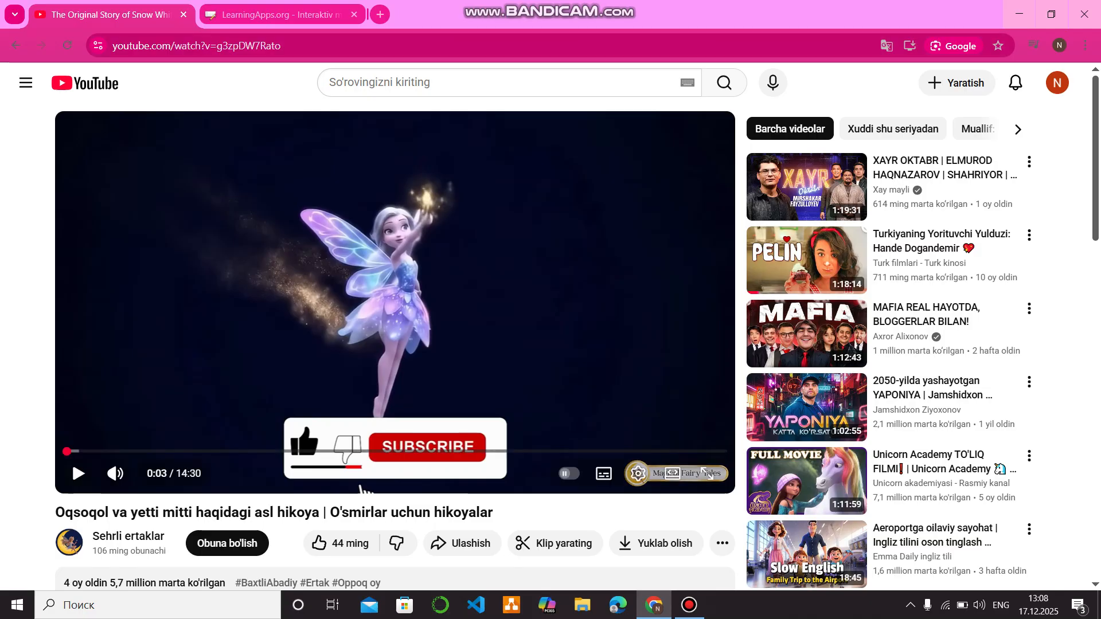
scroll(577, 334, down, 1)
scroll(577, 334, up, 1)
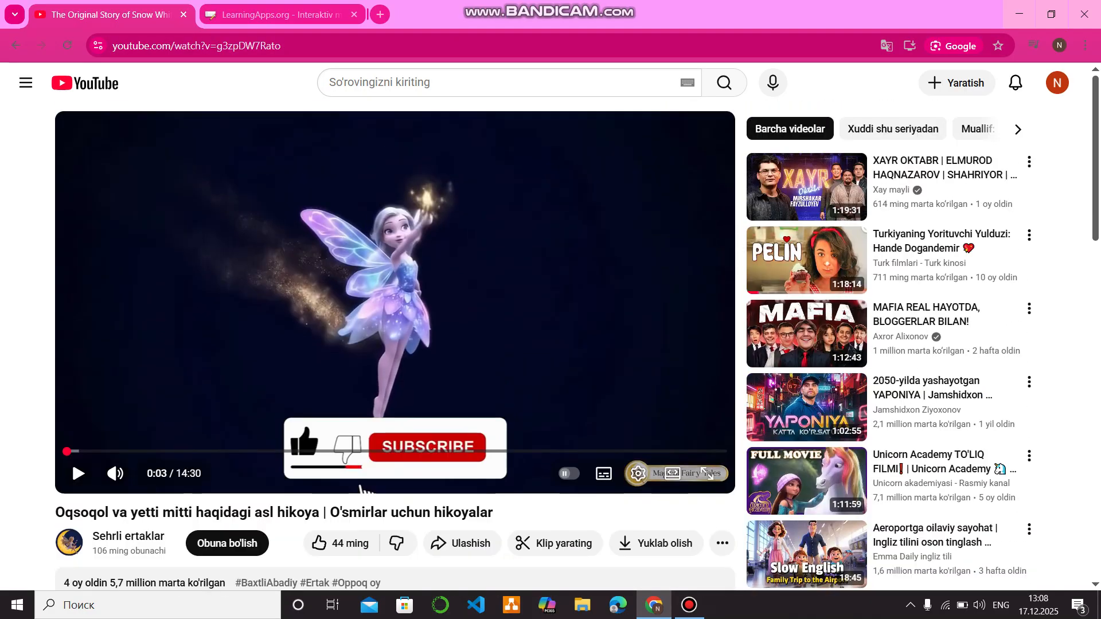
drag(291, 46, 112, 45)
key(ctrl+c)
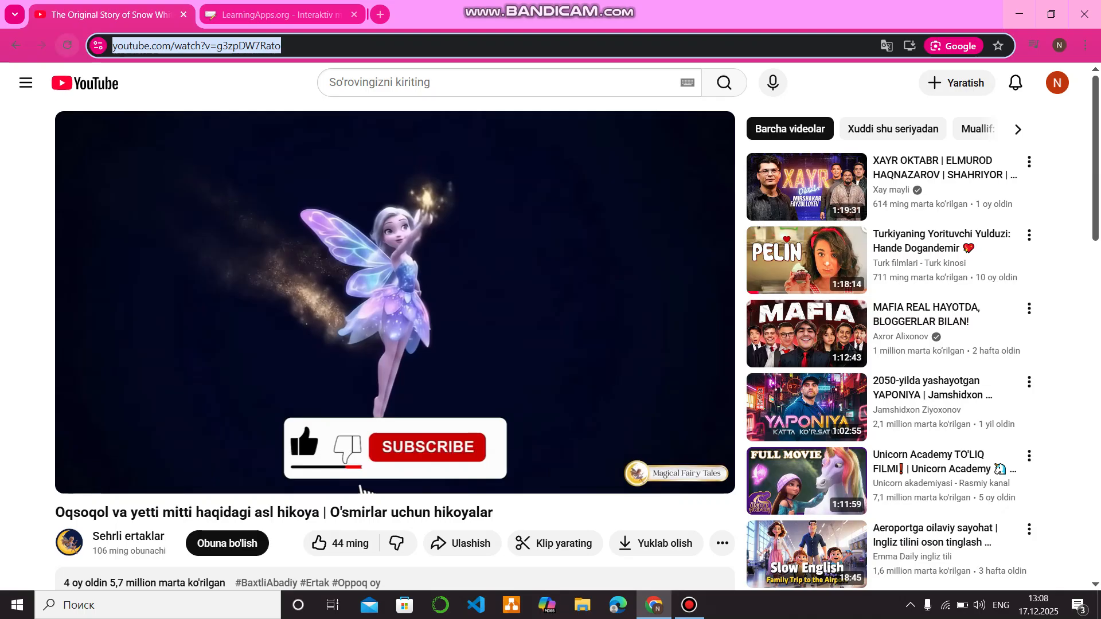
click(258, 15)
click(529, 298)
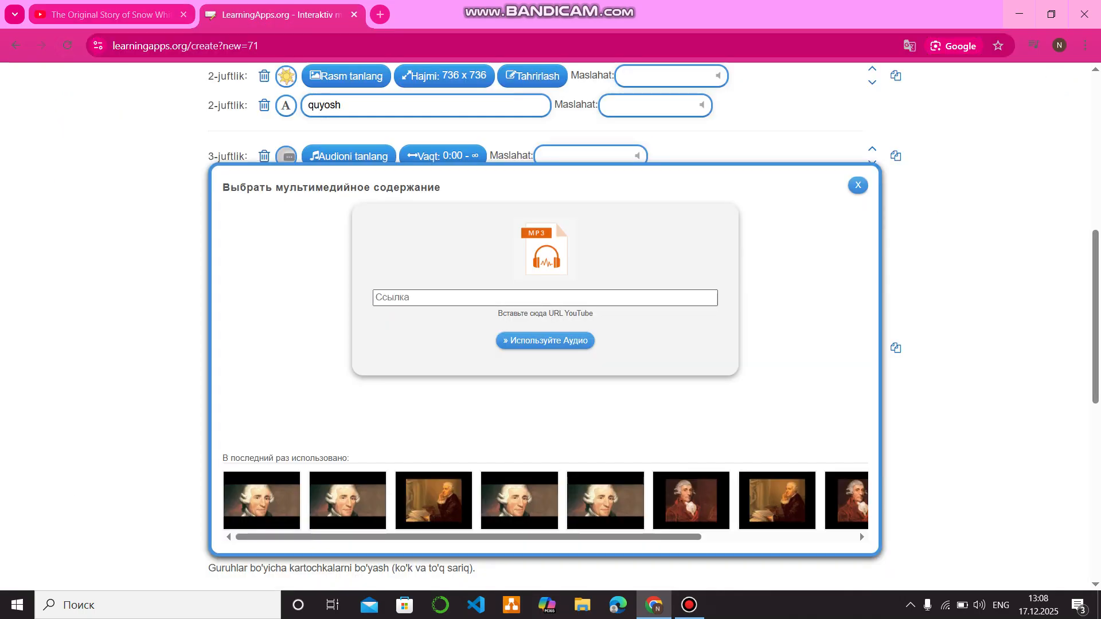
key(ctrl+v)
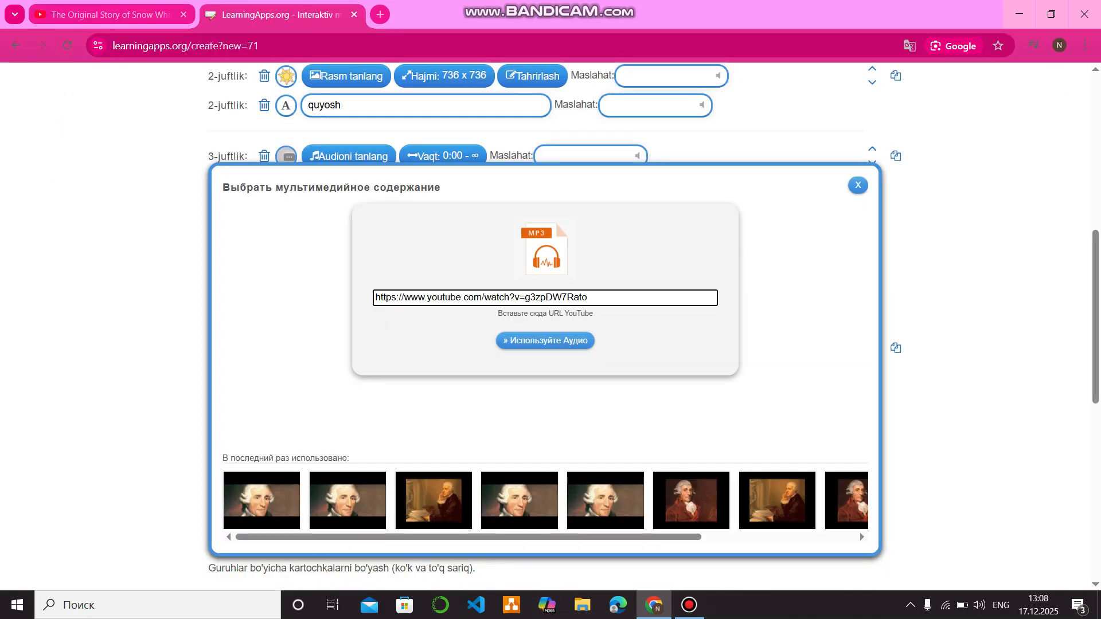
click(533, 341)
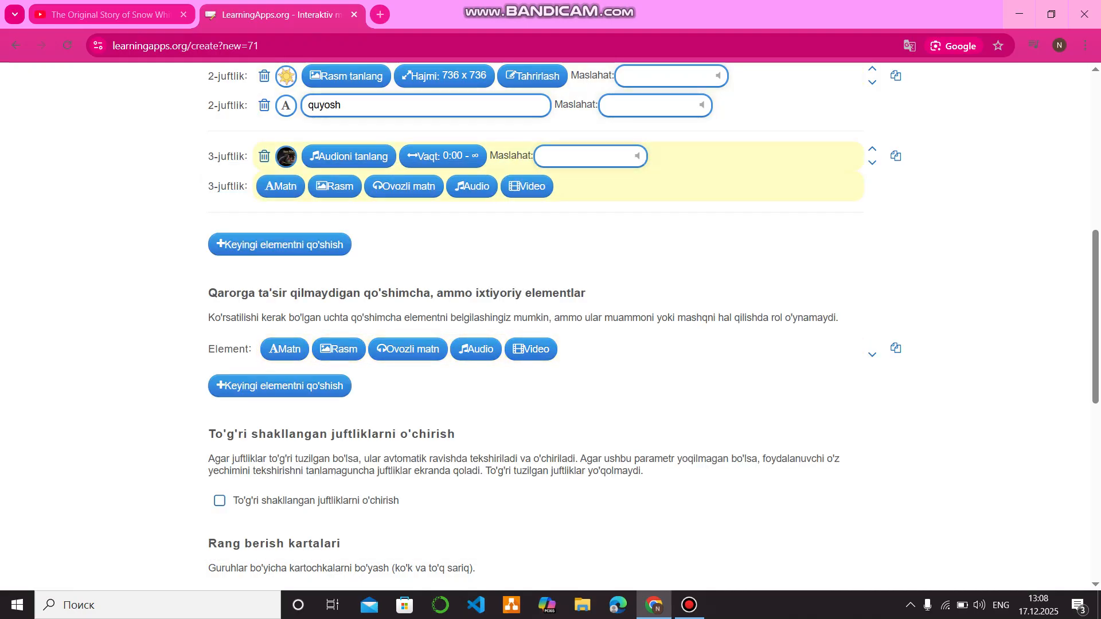
Open the time trimming for the third pair's audio and lower the system volume to 44
click(442, 155)
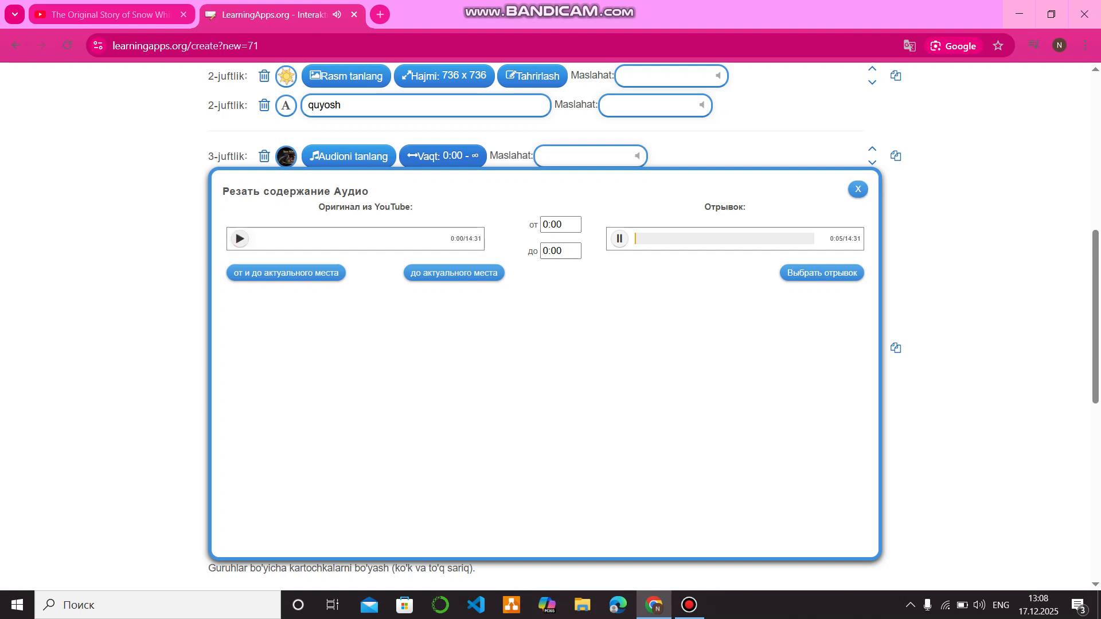
key(XF86AudioLowerVolume)
key(XF86AudioLowerVolume)
key(XF86AudioLowerVolume)
key(XF86AudioLowerVolume)
key(XF86AudioLowerVolume)
key(XF86AudioLowerVolume)
key(XF86AudioLowerVolume)
key(XF86AudioLowerVolume)
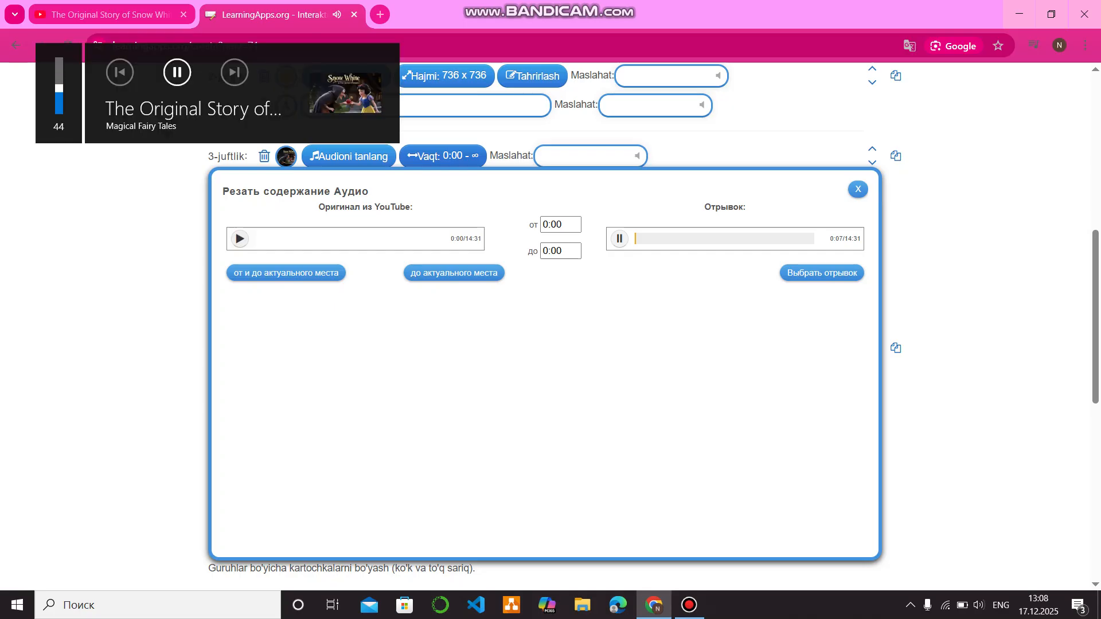
Set the audio excerpt's start to 10:00 and lower the system volume to 20
click(549, 224)
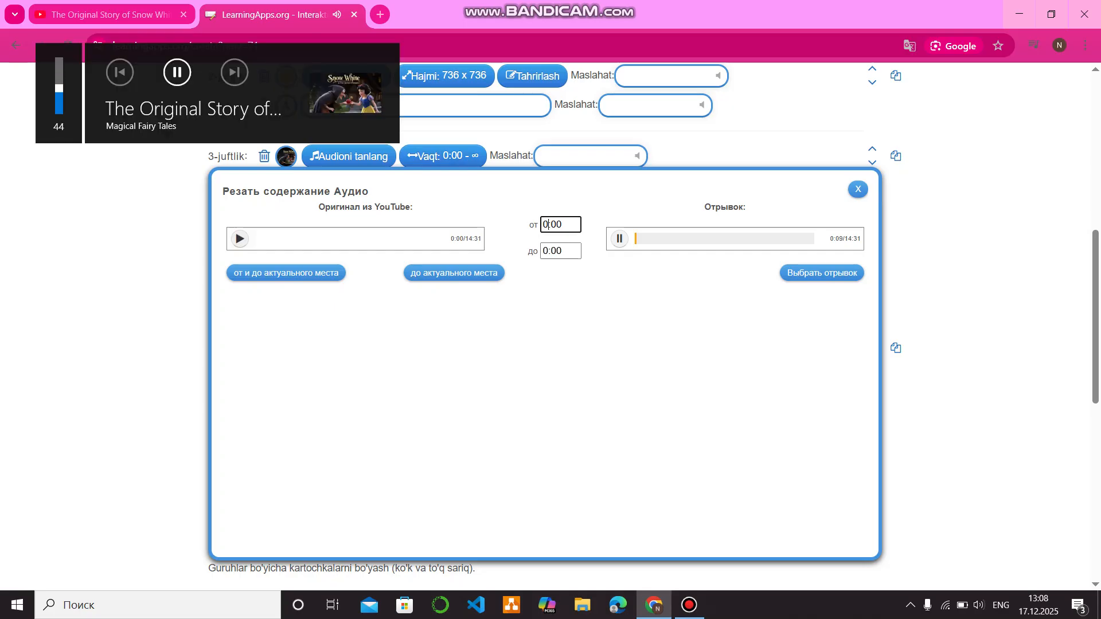
key(BackSpace)
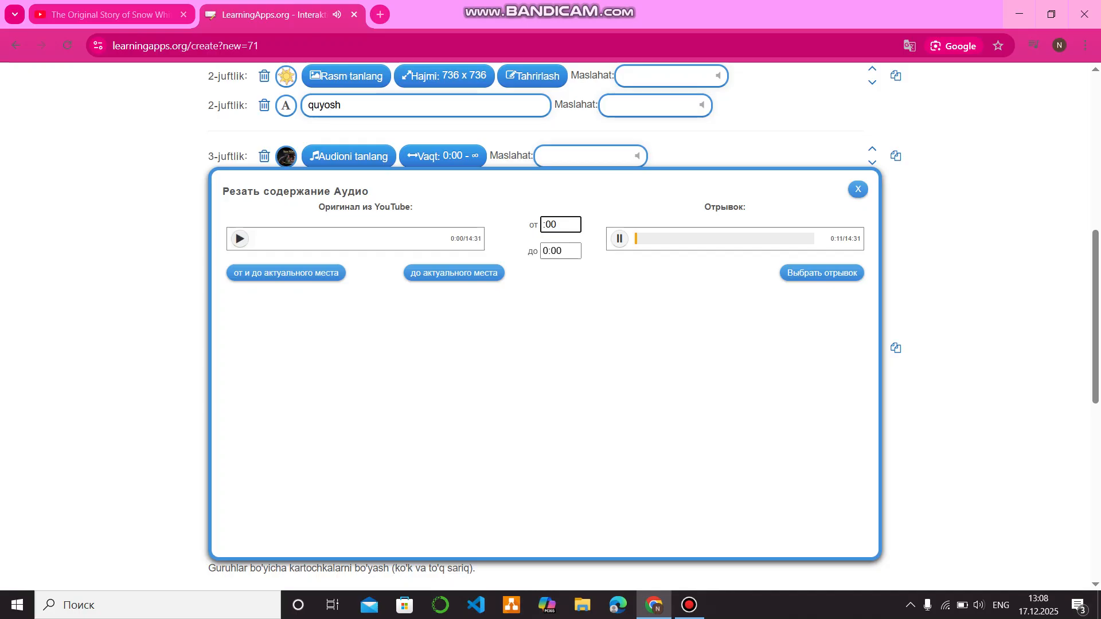
key(XF86AudioLowerVolume)
key(XF86AudioLowerVolume)
key(XF86AudioLowerVolume)
key(XF86AudioLowerVolume)
key(XF86AudioLowerVolume)
key(XF86AudioLowerVolume)
key(XF86AudioLowerVolume)
key(XF86AudioLowerVolume)
key(XF86AudioLowerVolume)
key(XF86AudioLowerVolume)
key(XF86AudioLowerVolume)
key(XF86AudioLowerVolume)
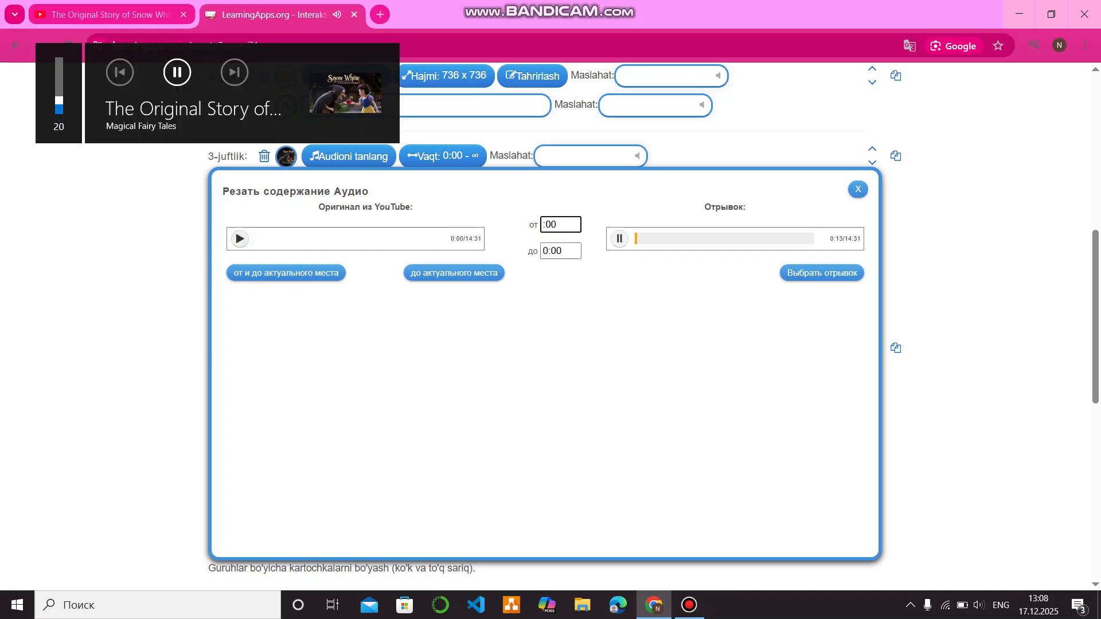
text(10)
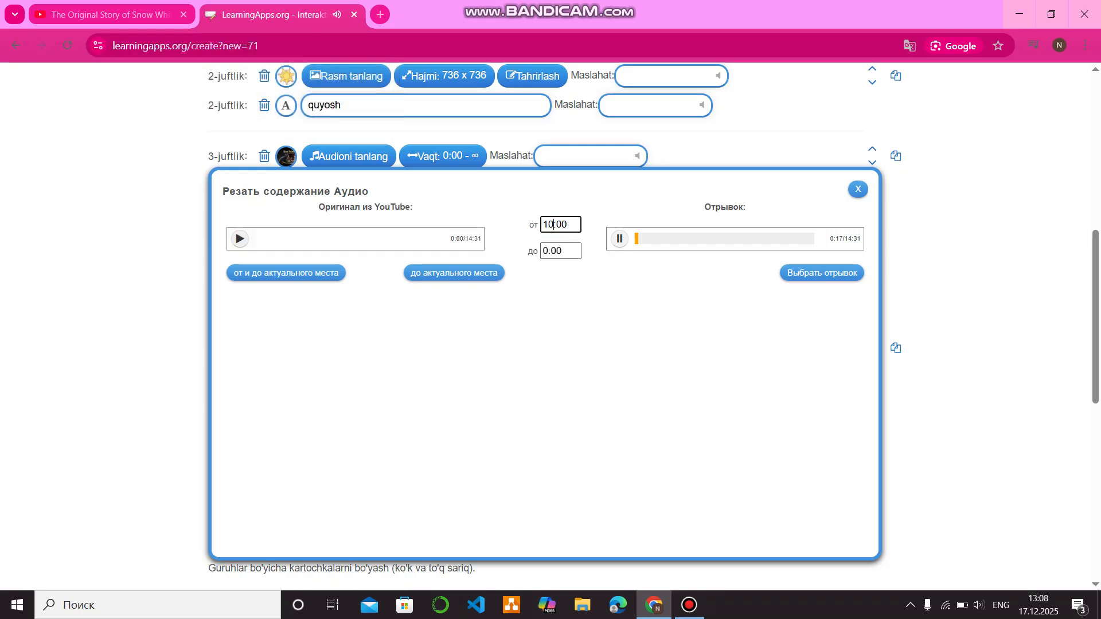
Set the audio excerpt's end to 11:00
key(Tab)
text(10:00)
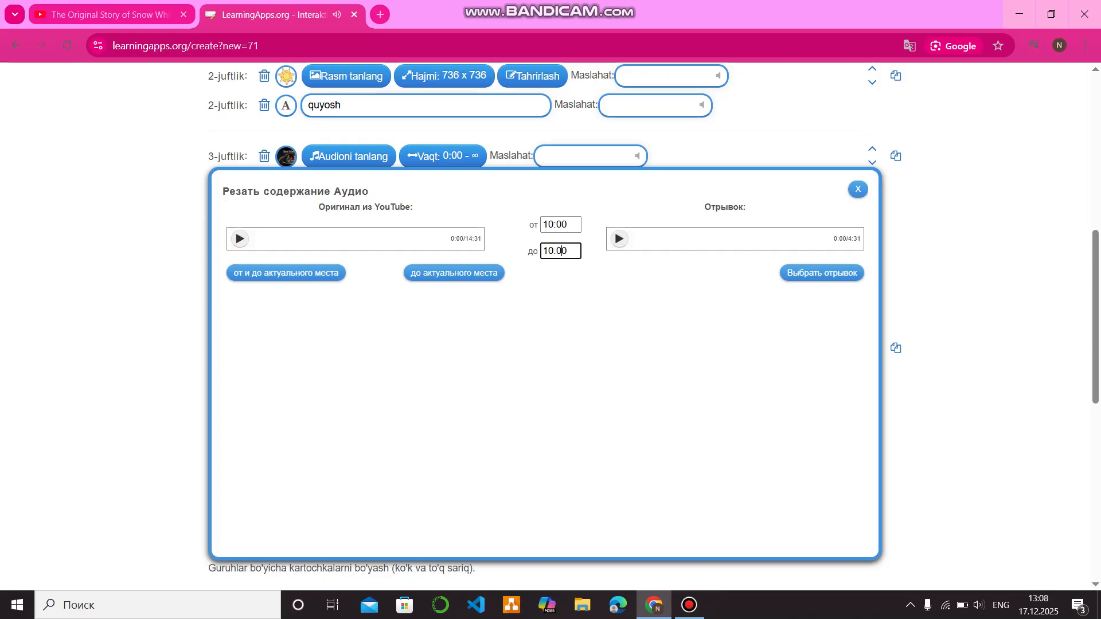
key(BackSpace)
text(3)
key(BackSpace)
text(0)
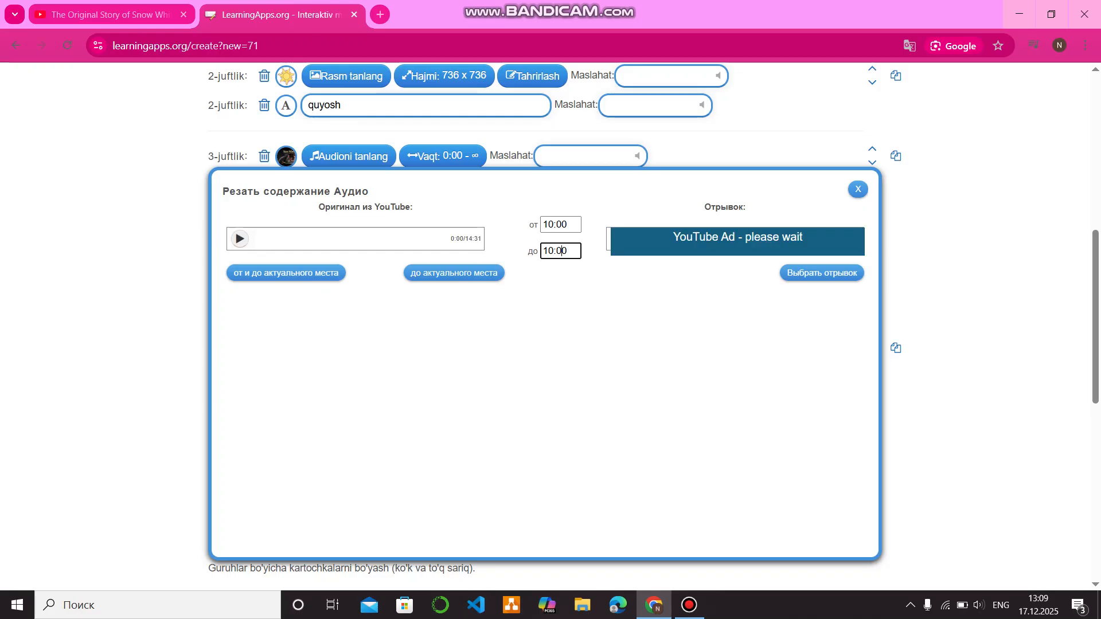
key(BackSpace)
text(1)
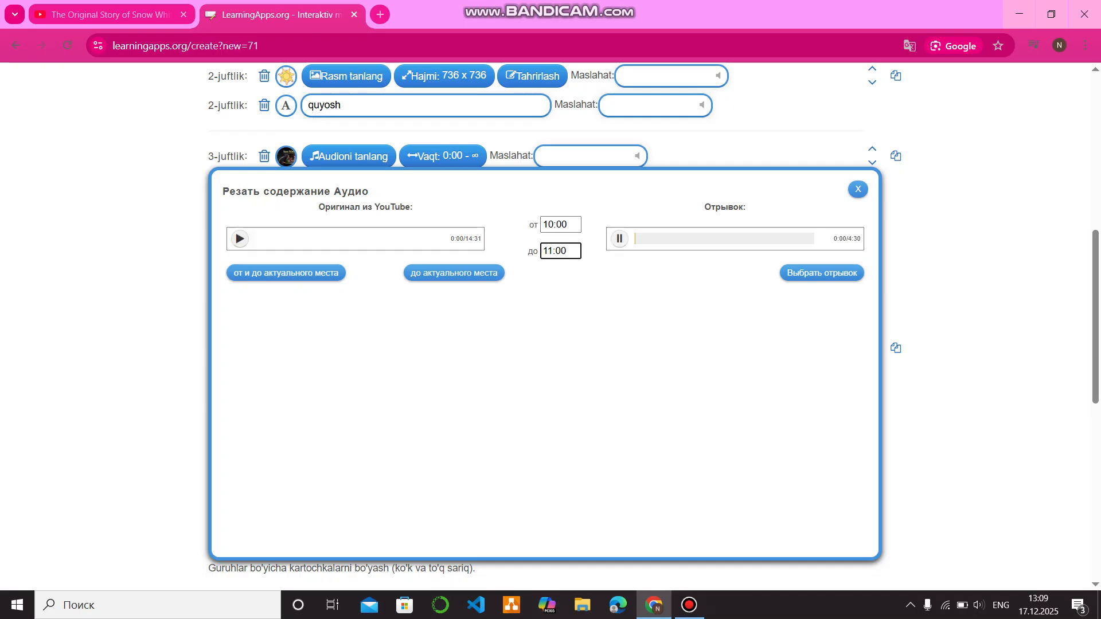
Reset the audio excerpt's start to 0:00, preview the excerpt and apply it to the third pair
click(286, 272)
click(561, 224)
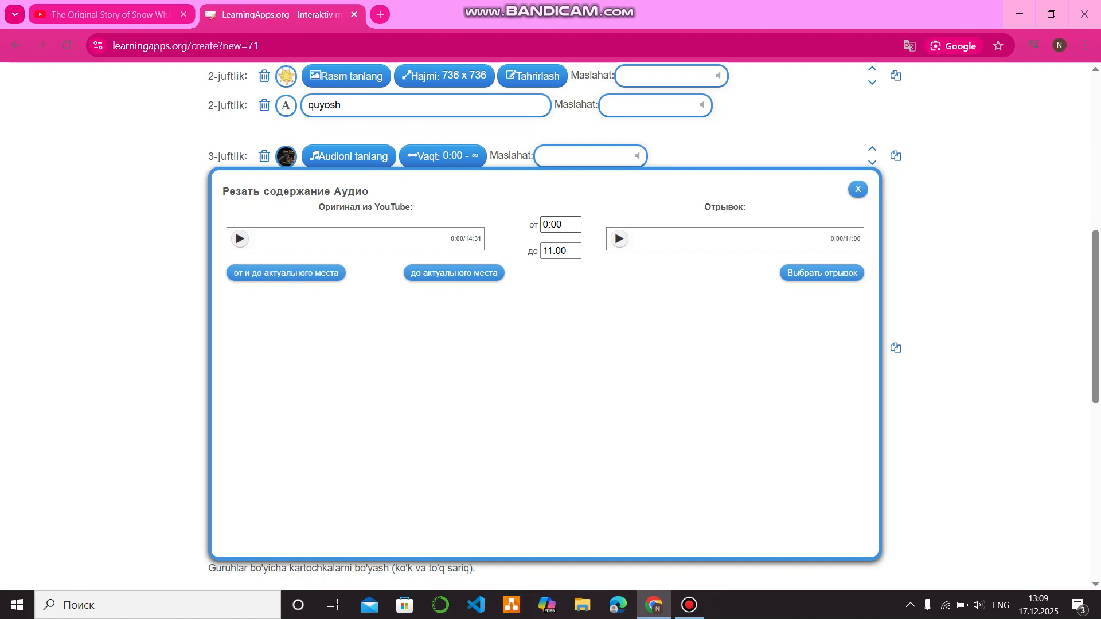
click(619, 239)
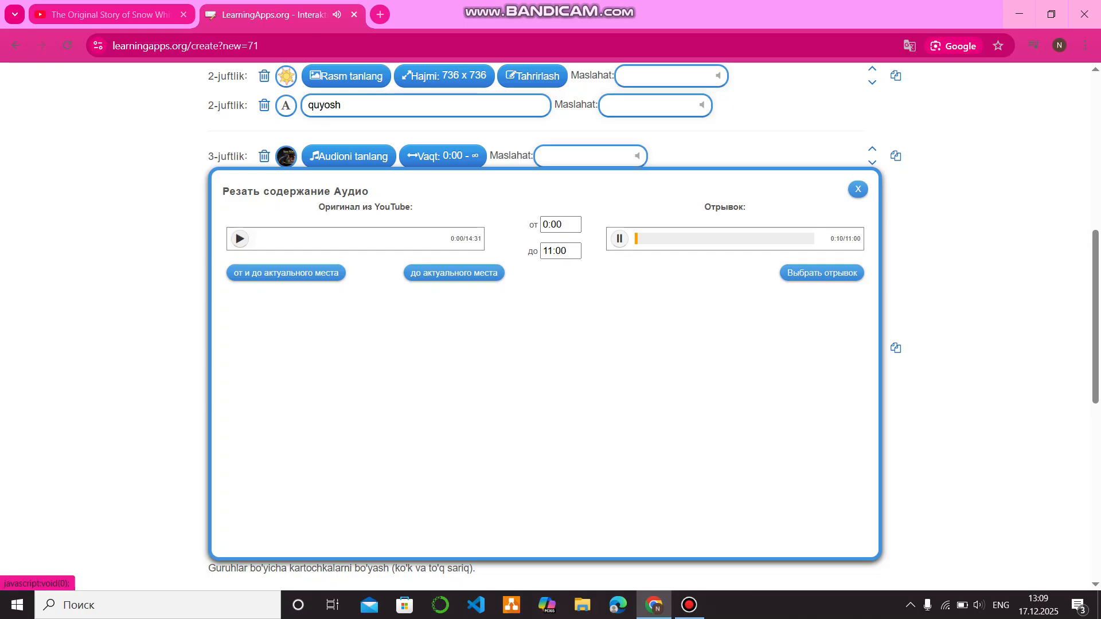
click(821, 273)
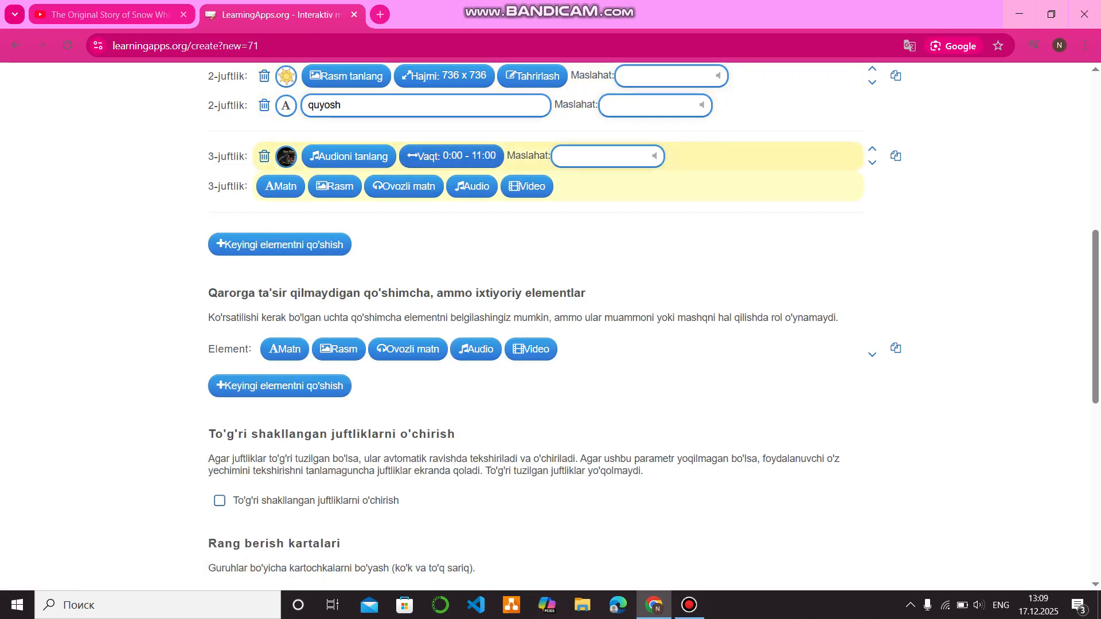
Make the third pair's matching element a text reading "oppoqoy va yetti gnom", checking the story's title on YouTube
click(280, 185)
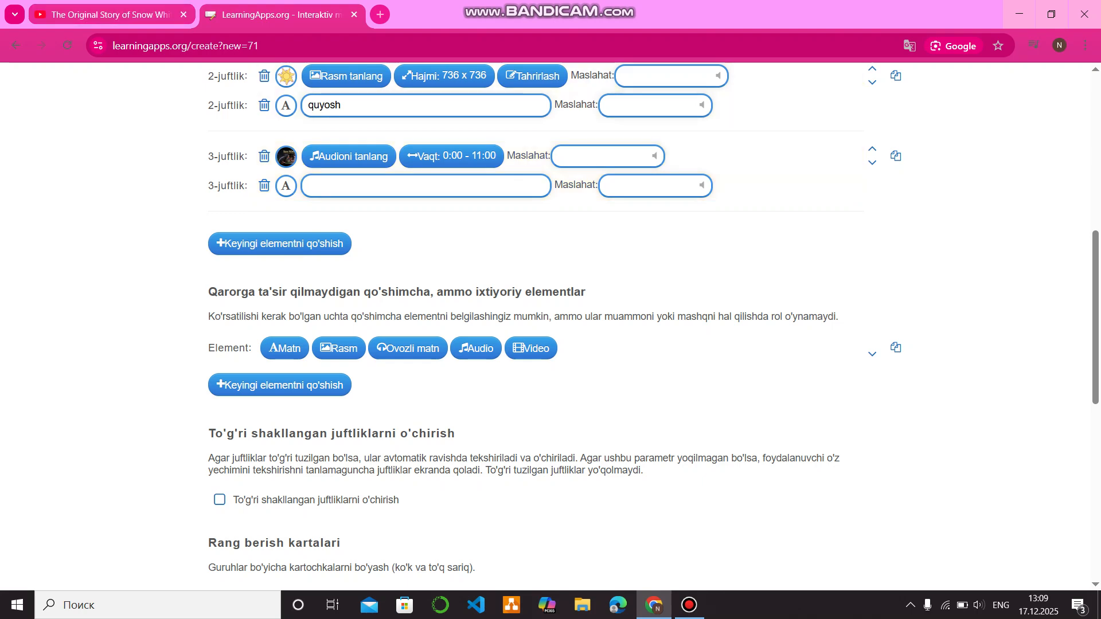
click(109, 15)
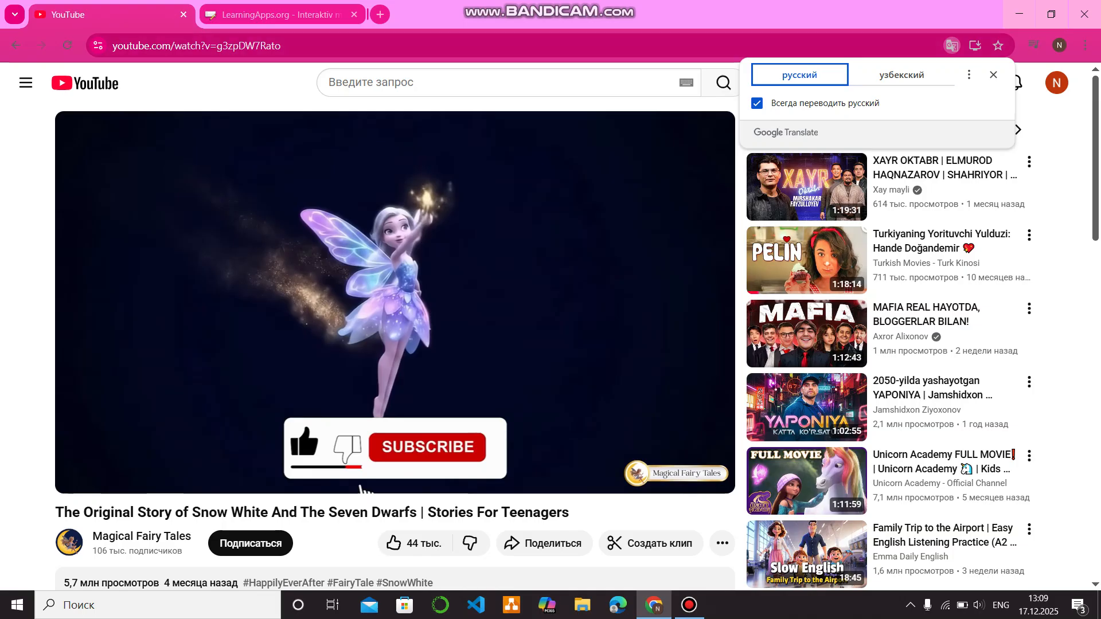
click(281, 15)
text(oppo)
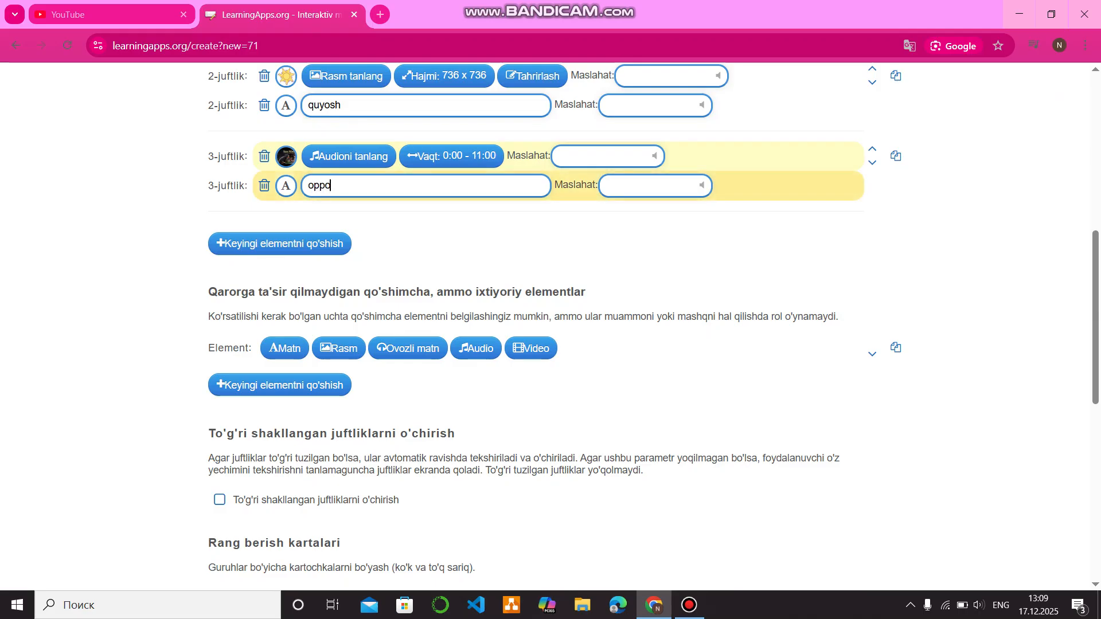
text(qoy va yetti gnom)
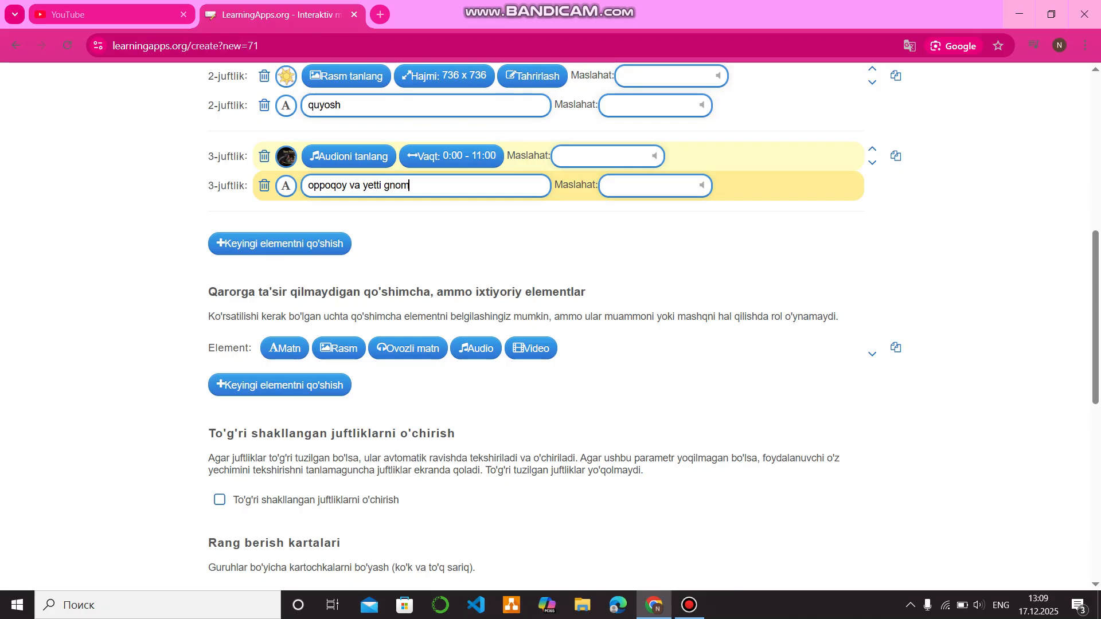
Add a fourth pair and make its first element a video
scroll(551, 327, up, 2)
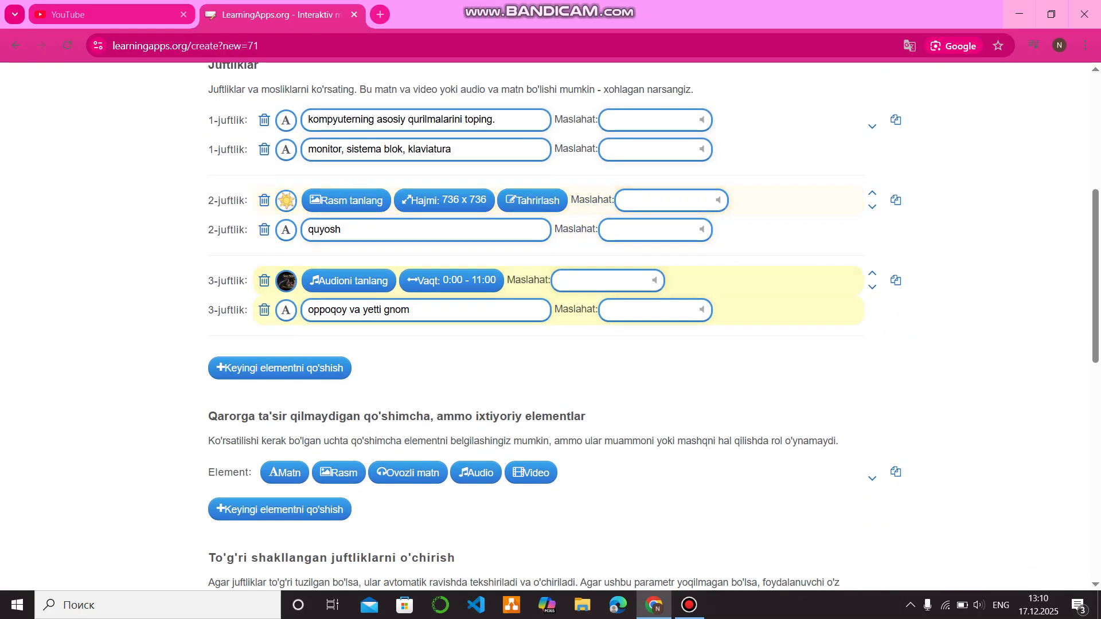
click(280, 368)
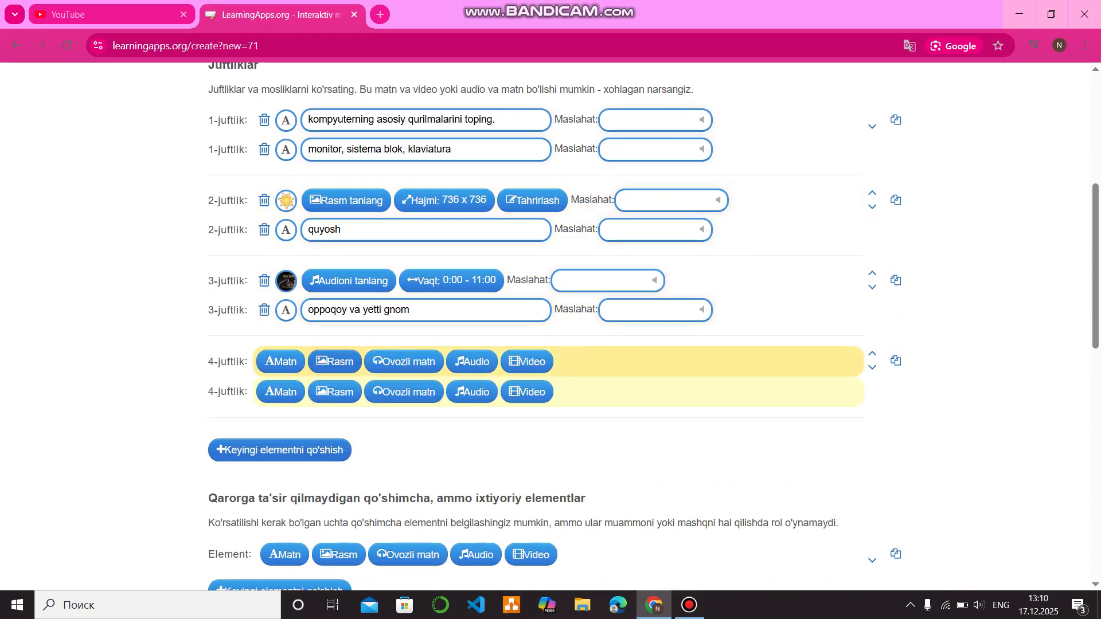
click(527, 361)
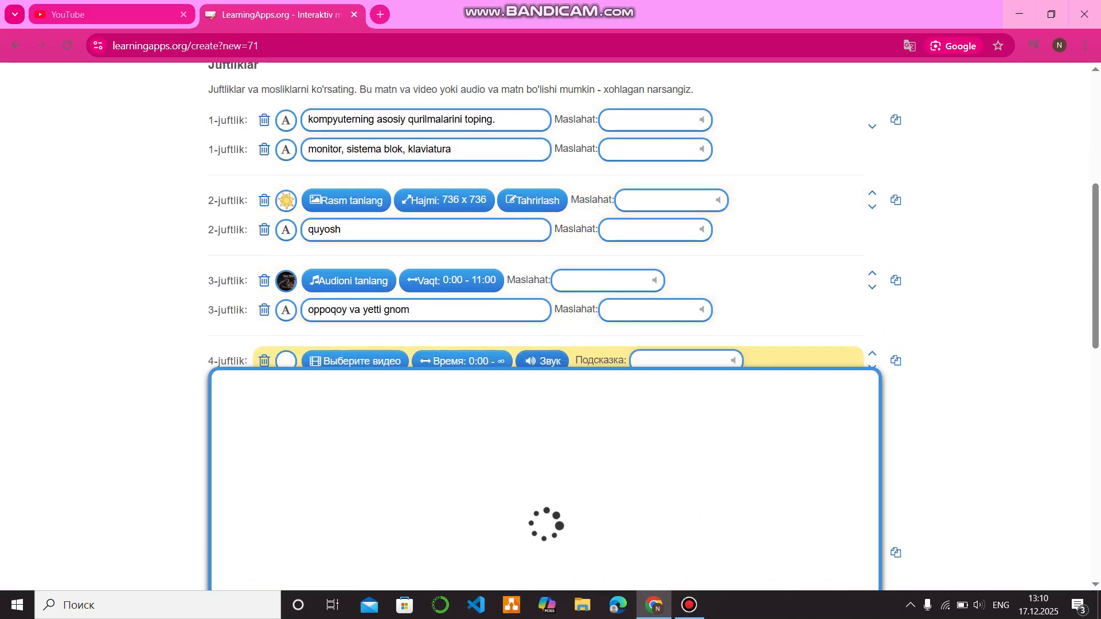
scroll(859, 576, down, 3)
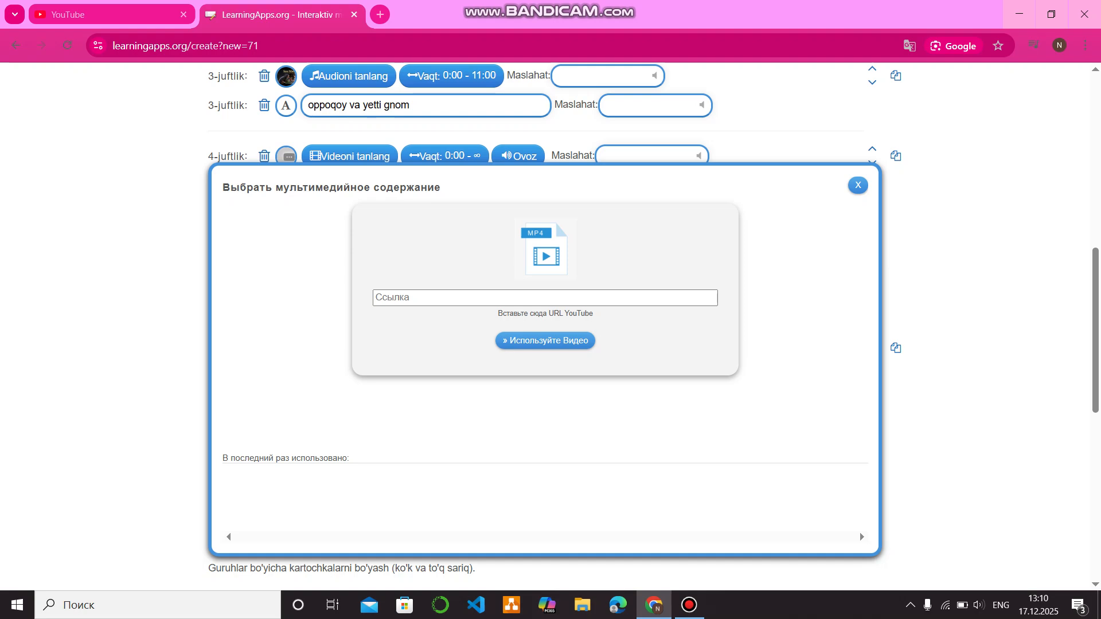
click(91, 15)
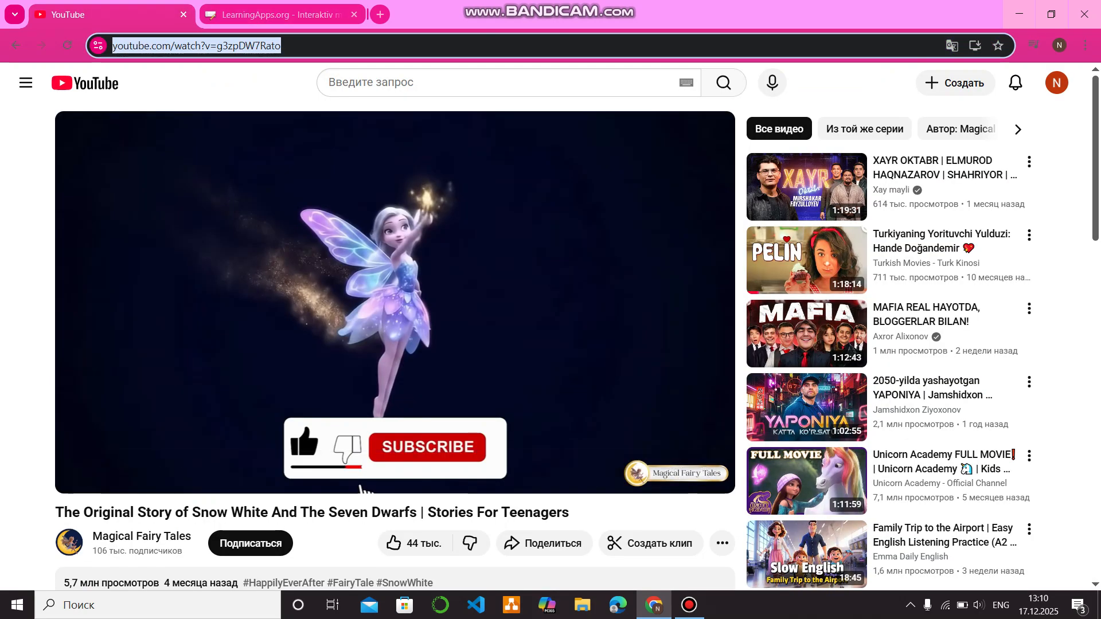
click(281, 15)
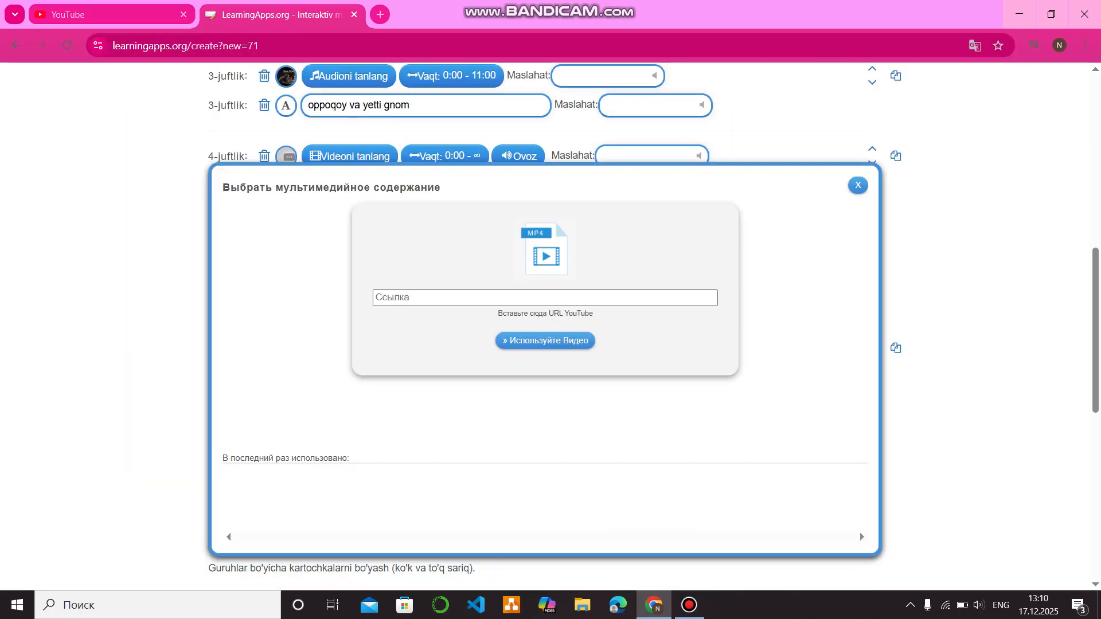
click(545, 298)
text(https://www.youtube.com/watch?v=g3zpDW7Rato)
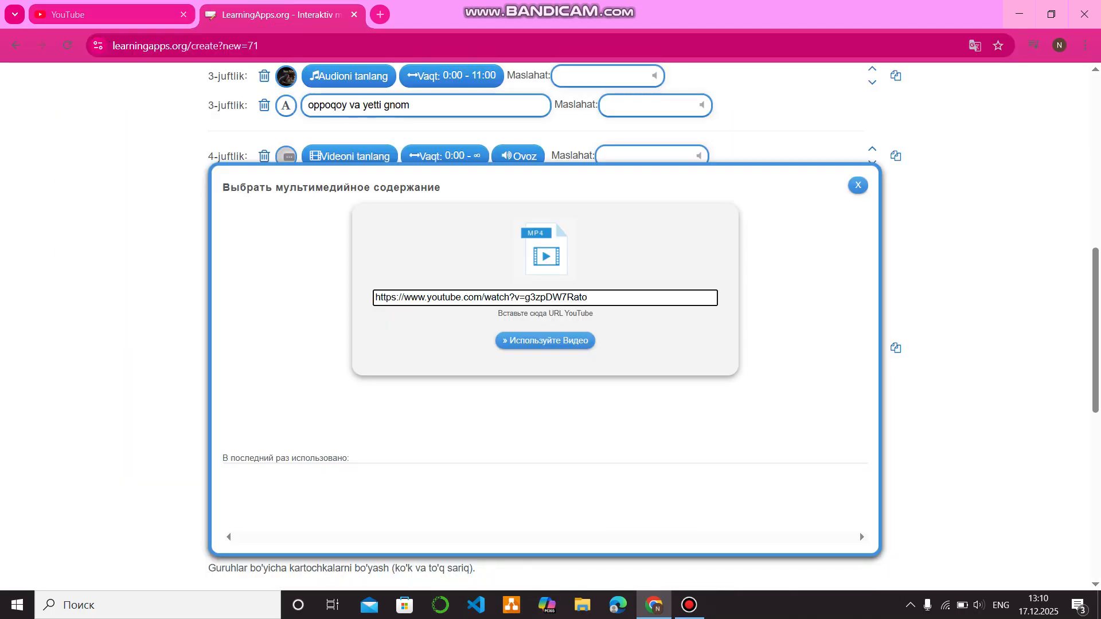
click(860, 534)
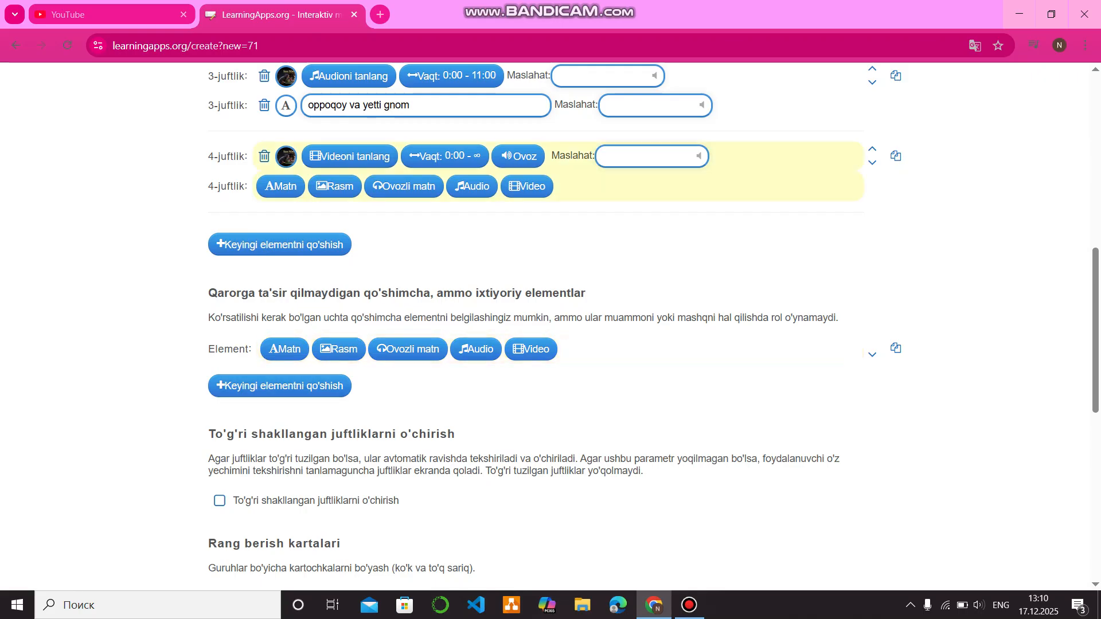
click(280, 186)
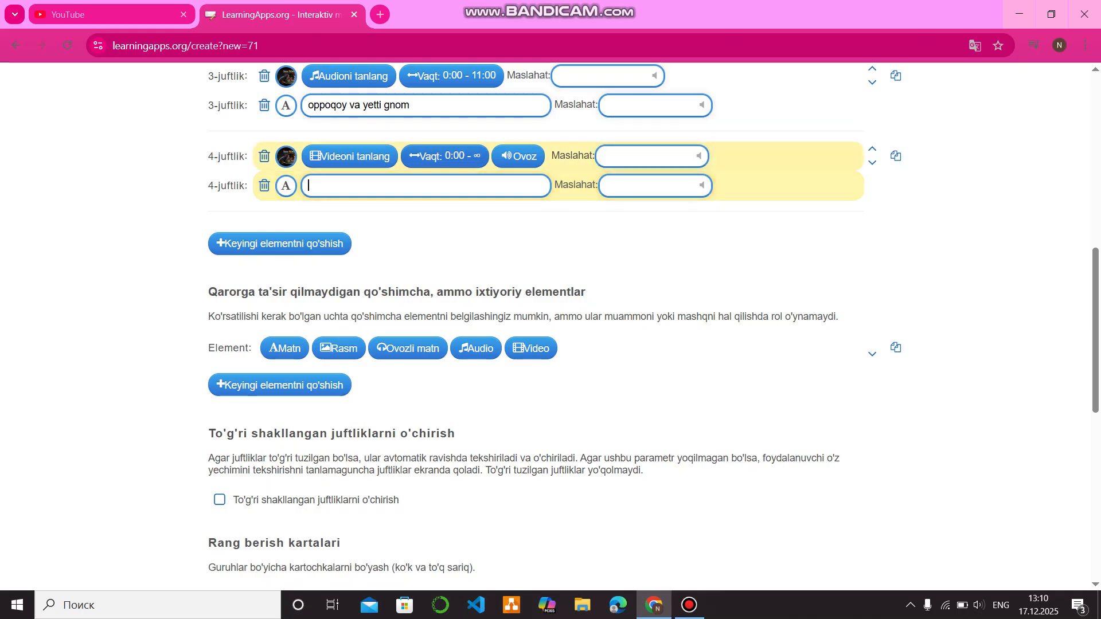
Trim the fourth pair's video to end at 12:00 and apply the excerpt
click(445, 156)
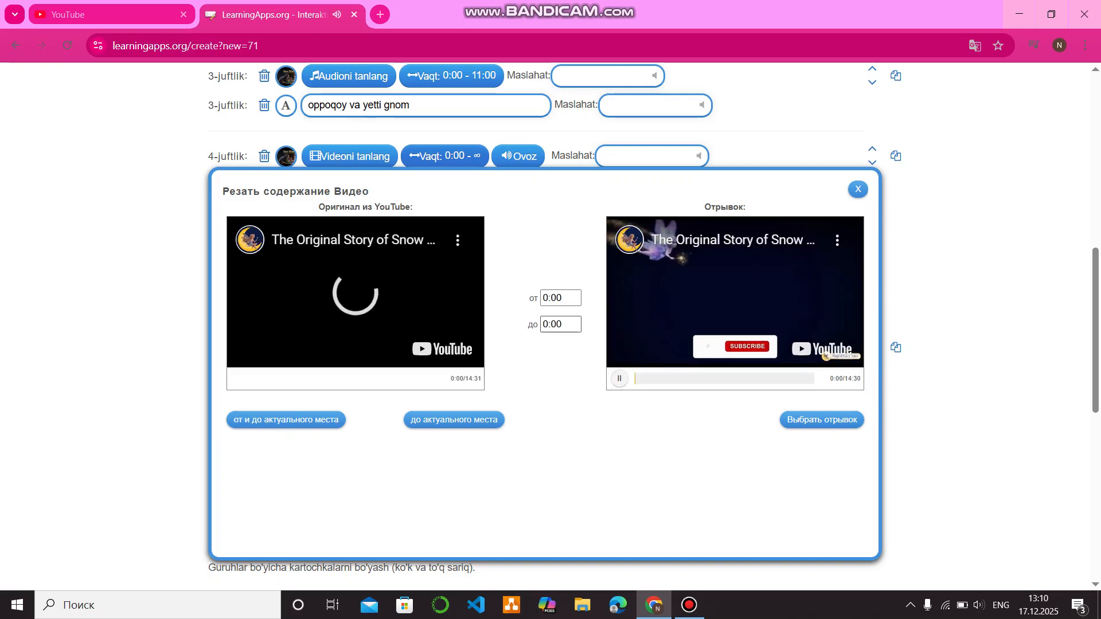
click(565, 325)
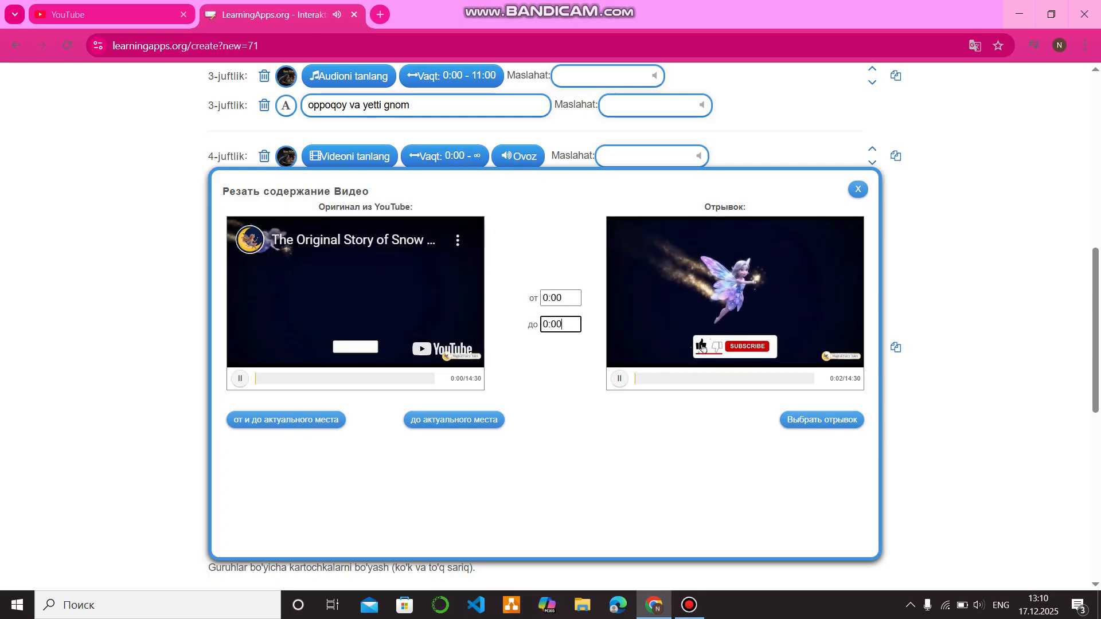
key(BackSpace)
text(1)
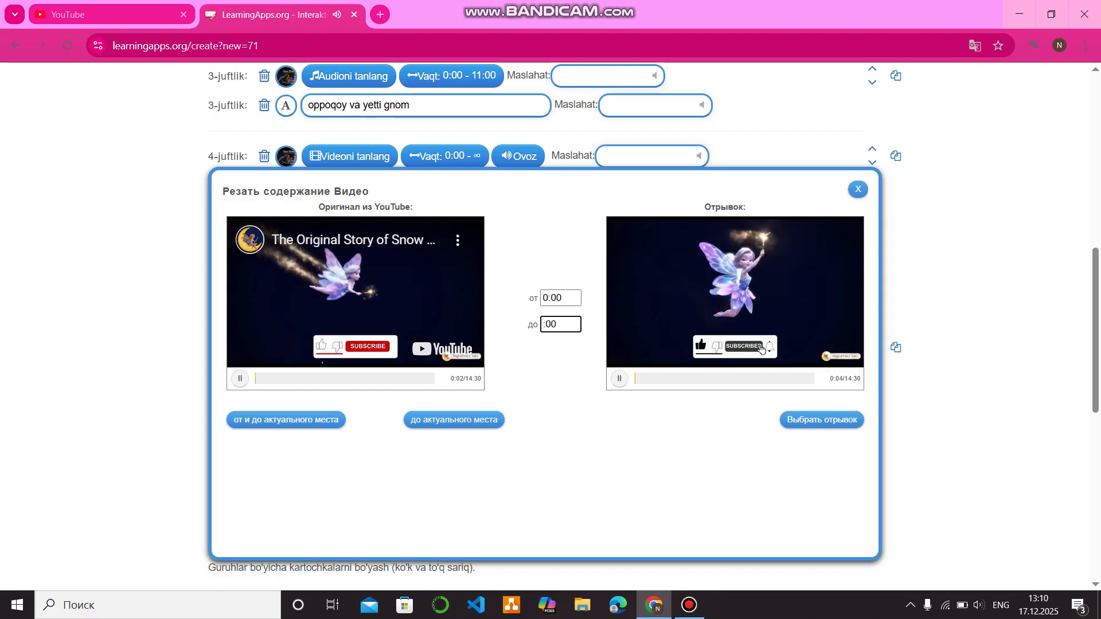
text(2)
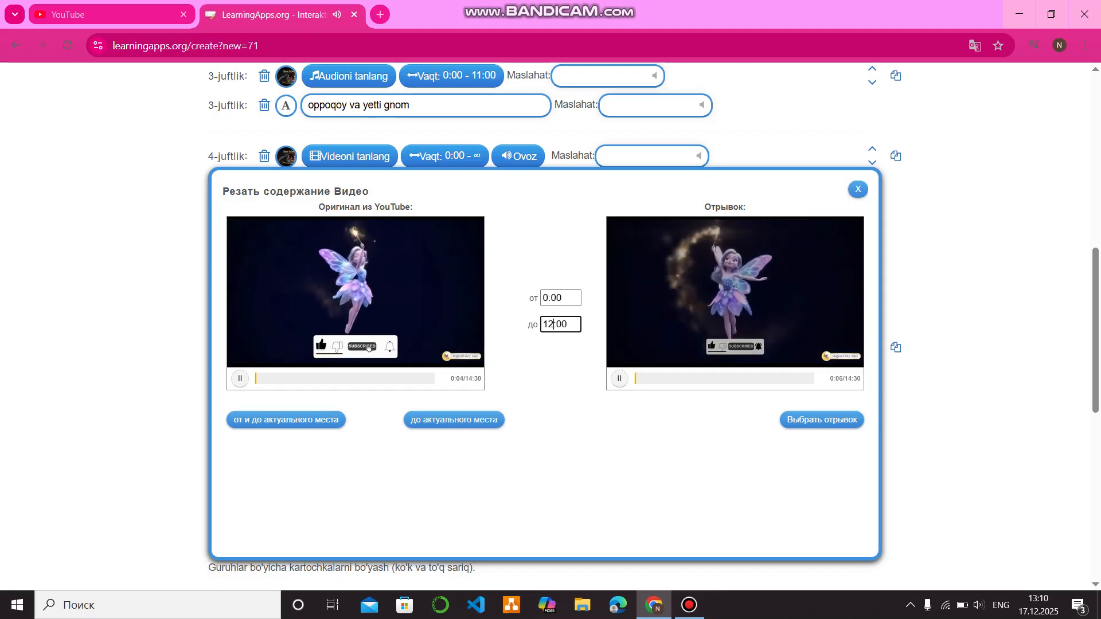
click(386, 349)
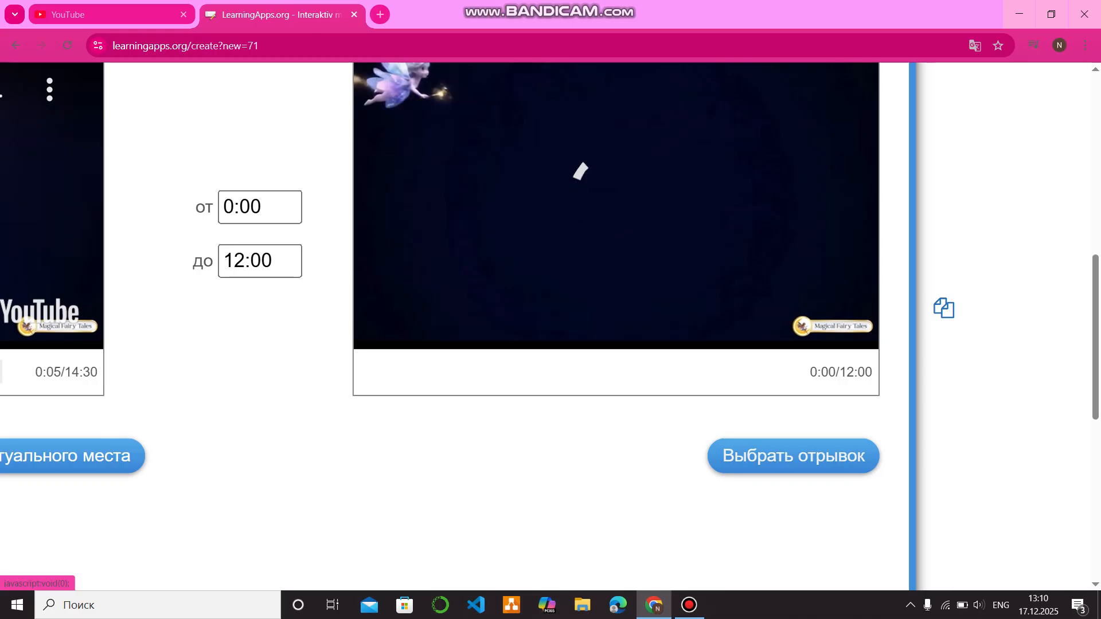
scroll(774, 461, down, 5)
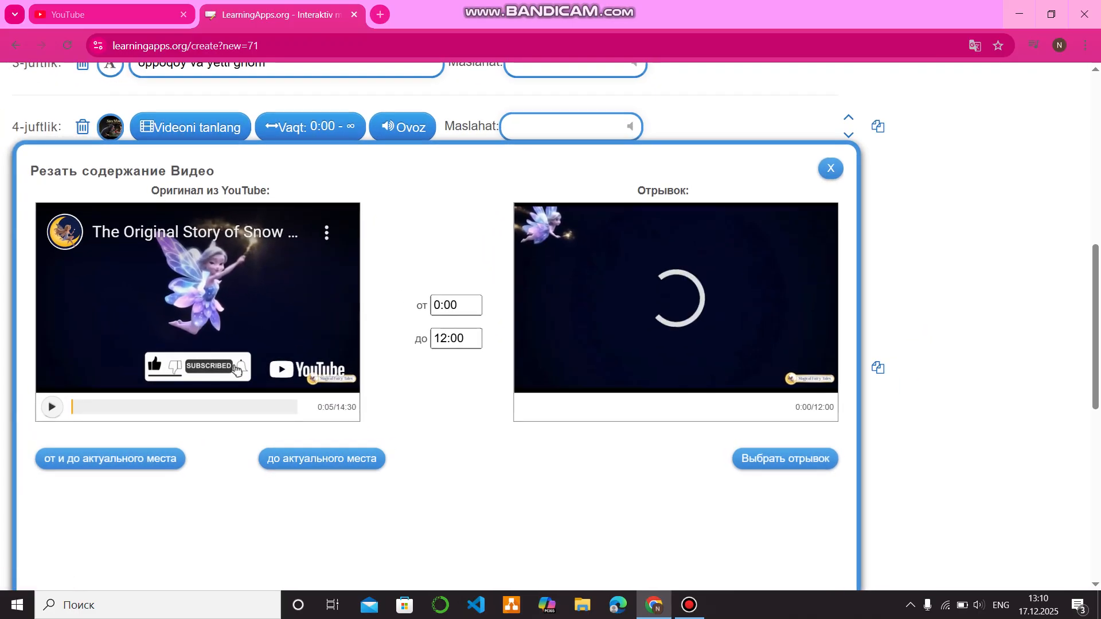
scroll(324, 390, up, 5)
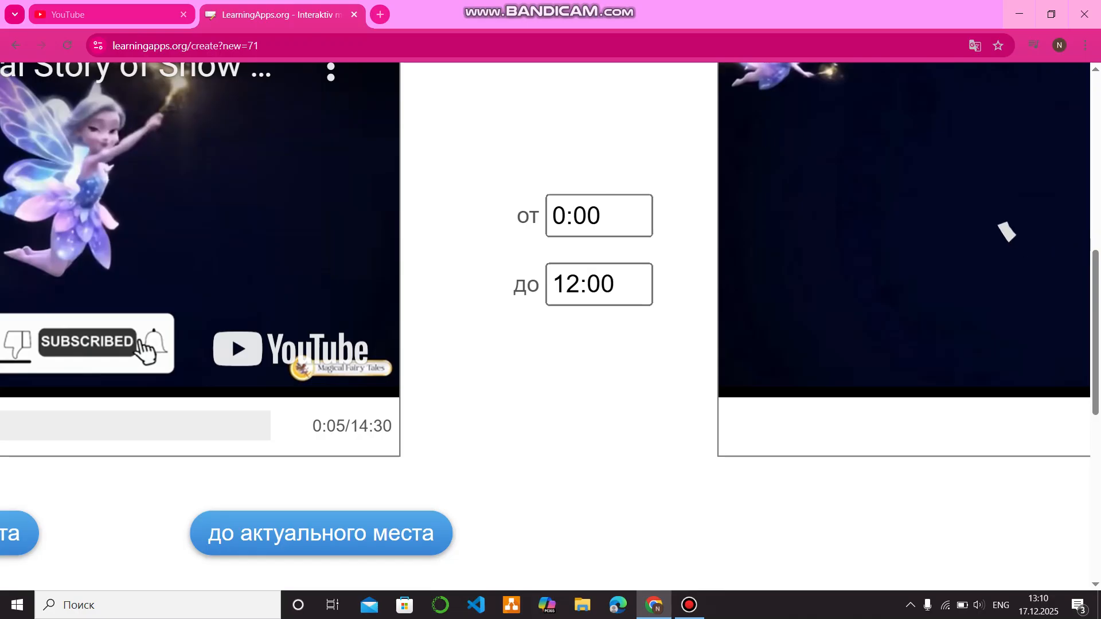
scroll(664, 401, up, 3)
scroll(664, 401, down, 6)
scroll(659, 402, down, 3)
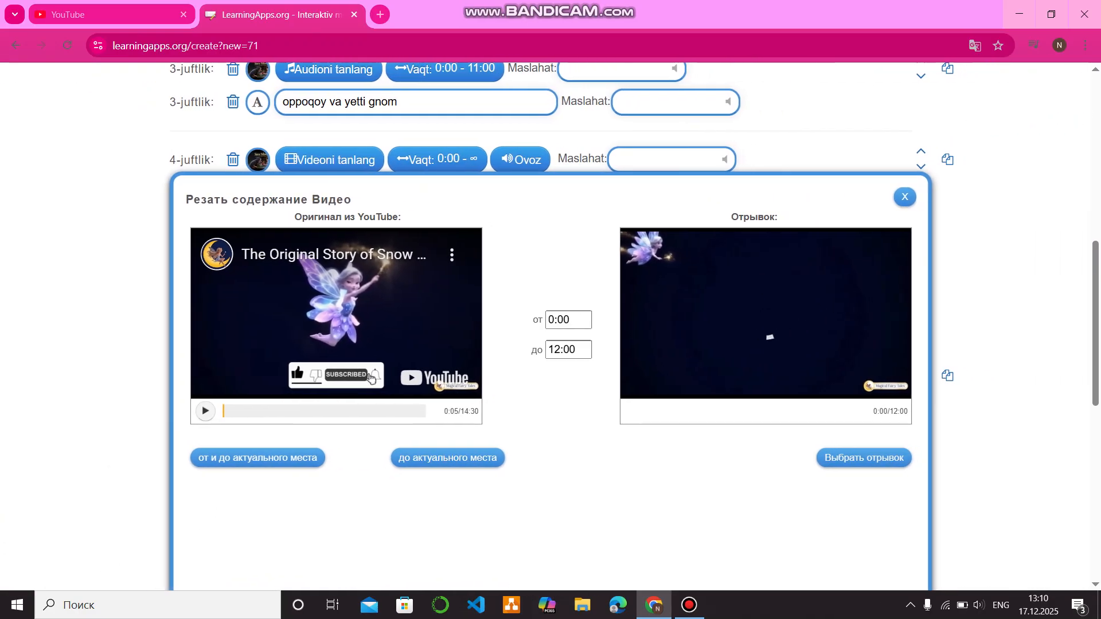
click(864, 458)
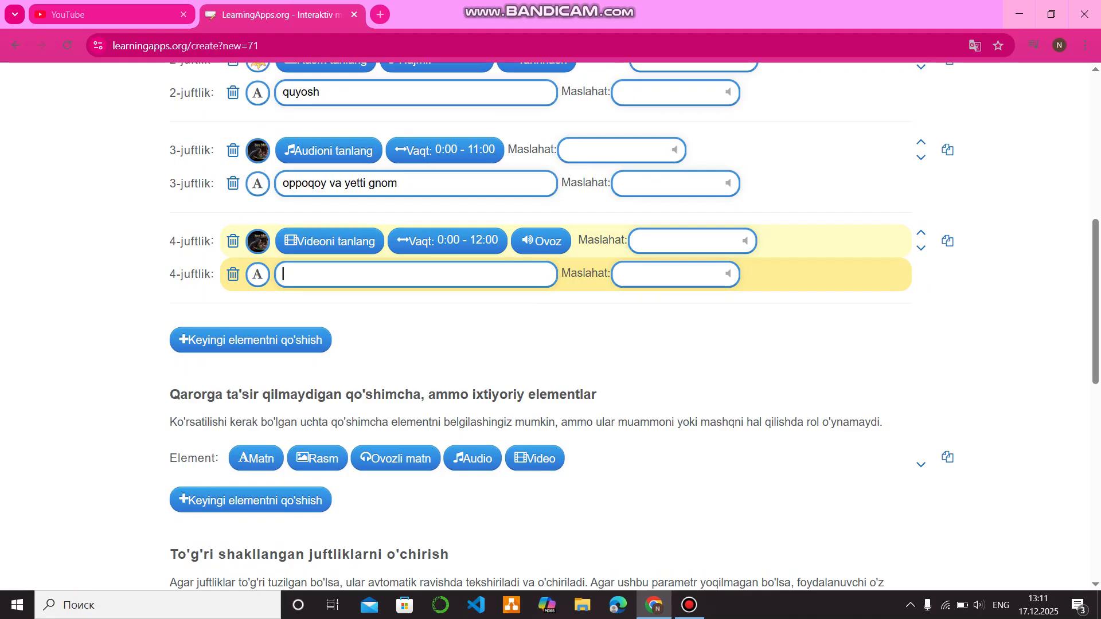
Enter "oppoqoy va yetti gnom multfilmi" as the fourth pair's matching text
text(oppoqoy va yett)
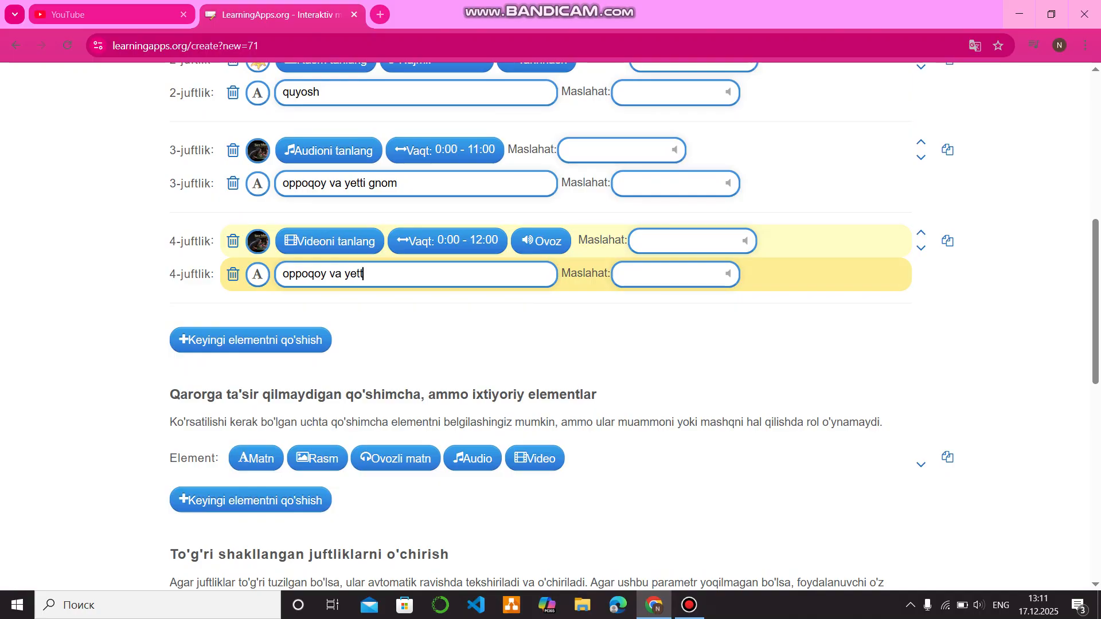
text(i gnom multfilmi)
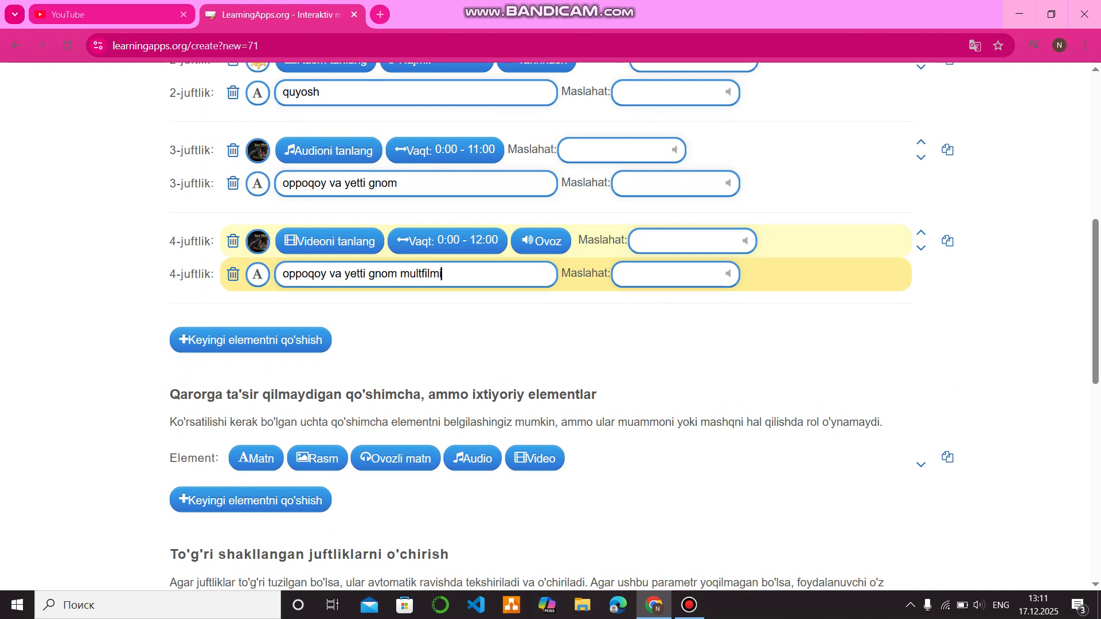
scroll(505, 274, up, 2)
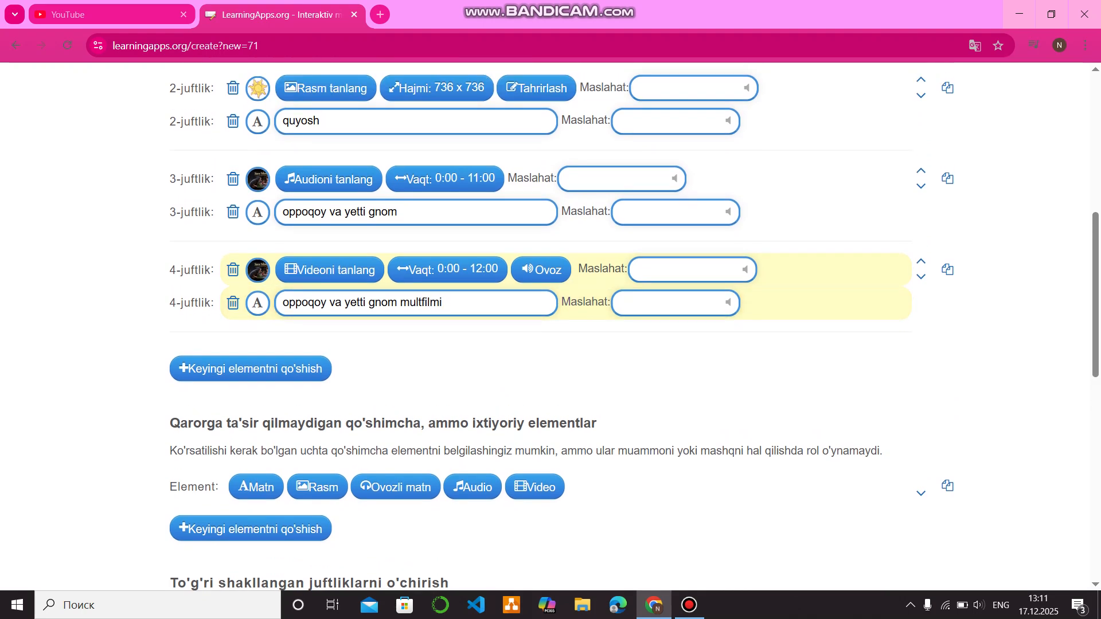
key(super+d)
click(654, 605)
Enable removal of correctly formed pairs (To'g'ri shakllangan juftliklarni o'chirish) and card colouring by group (Rang berish kartalari)
scroll(550, 344, down, 3)
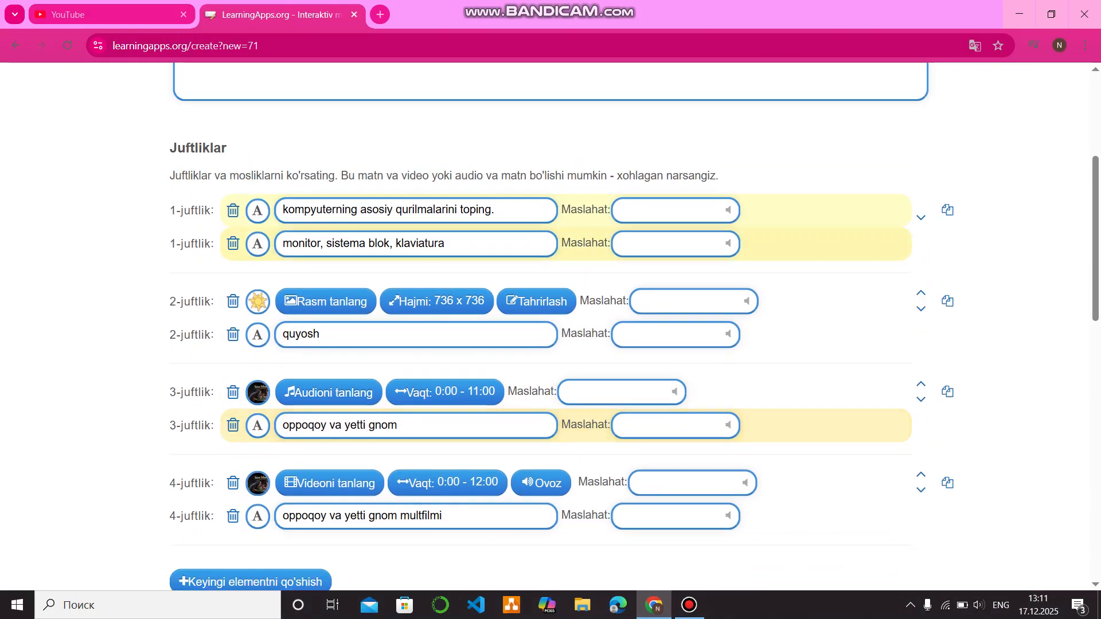
scroll(551, 316, down, 1)
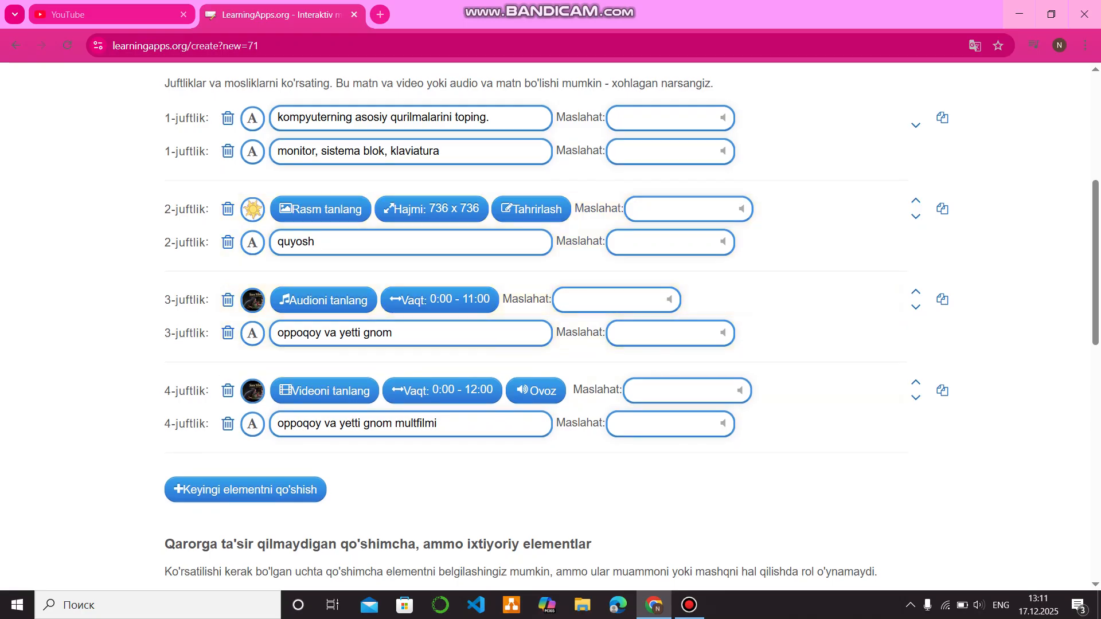
scroll(551, 344, down, 7)
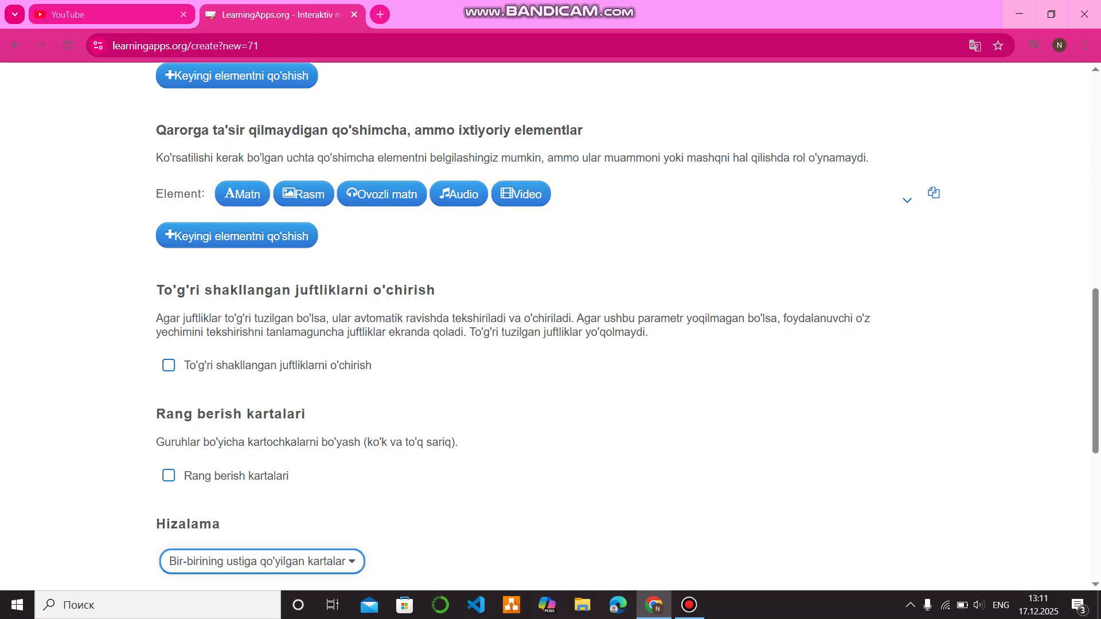
scroll(550, 322, down, 2)
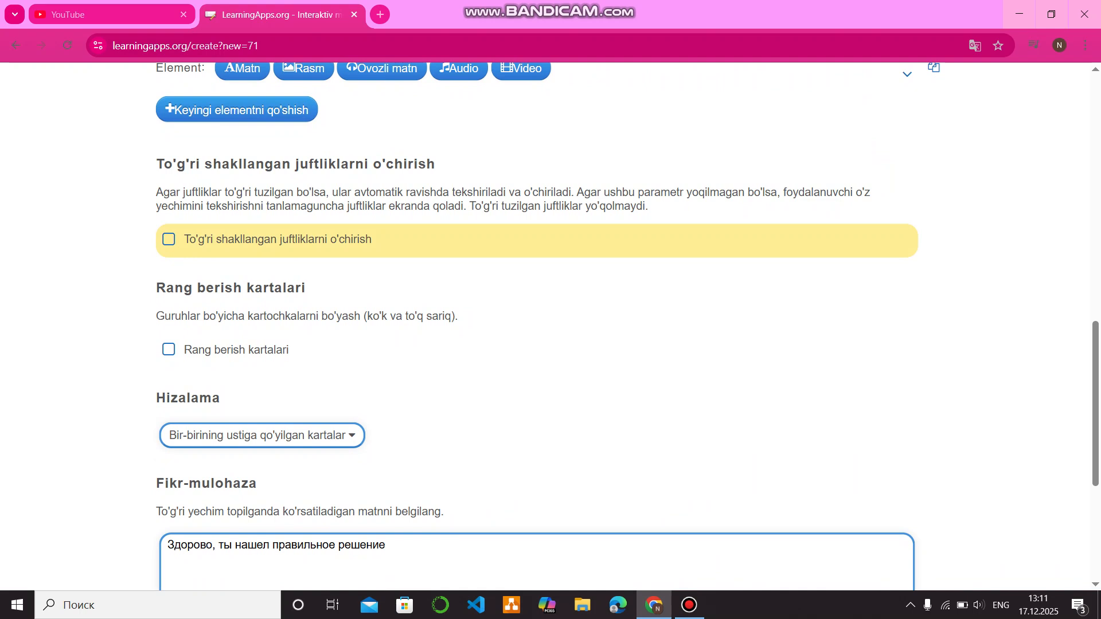
click(169, 239)
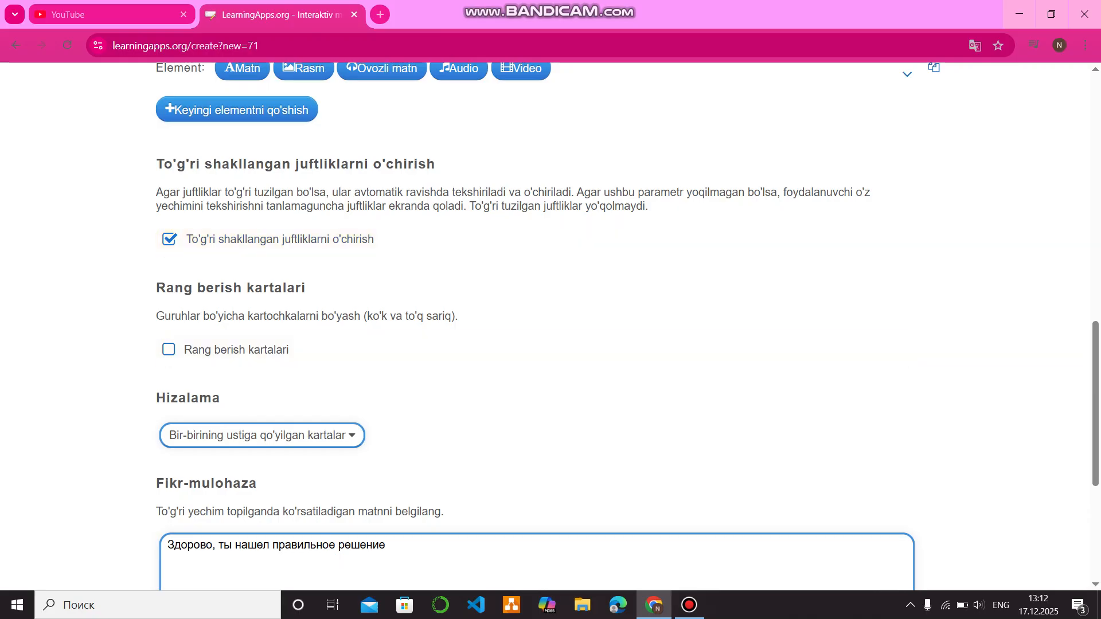
scroll(551, 327, down, 1)
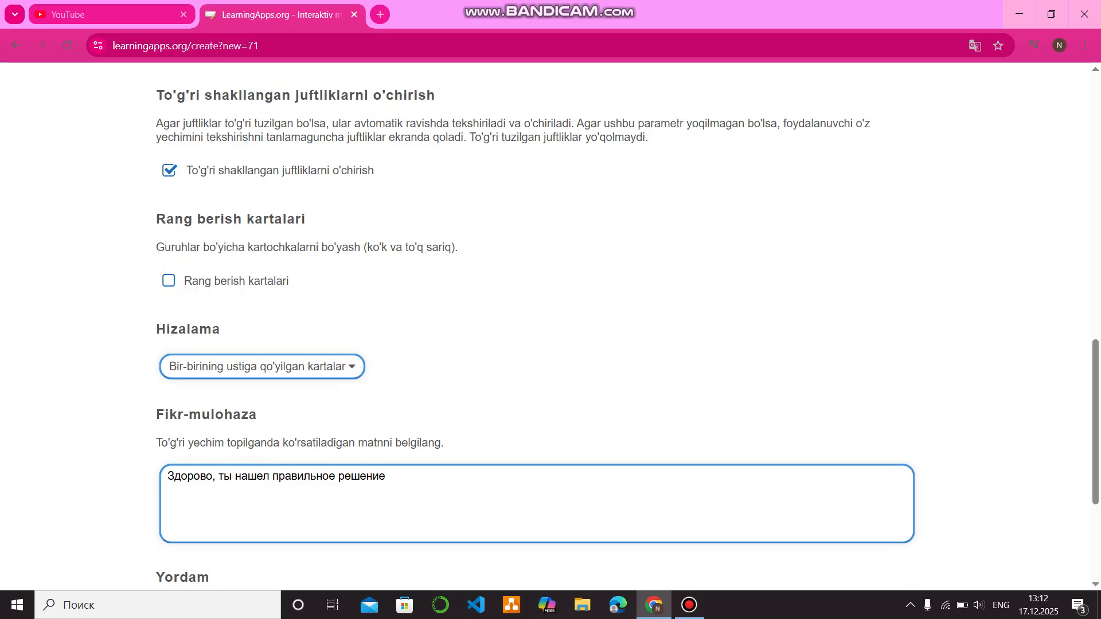
click(168, 281)
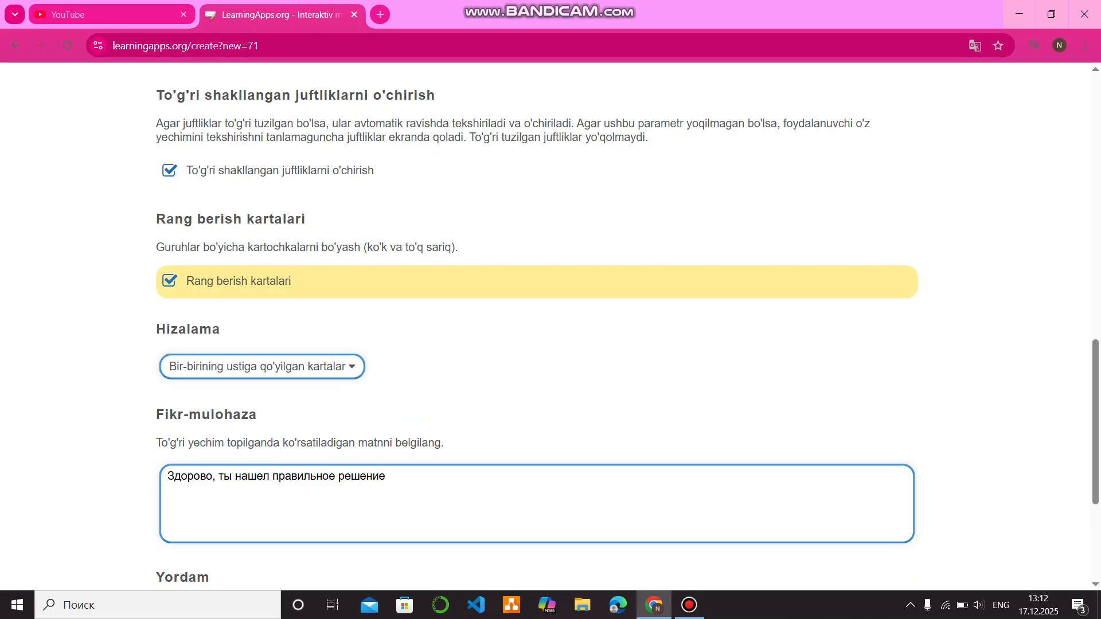
scroll(551, 327, down, 2)
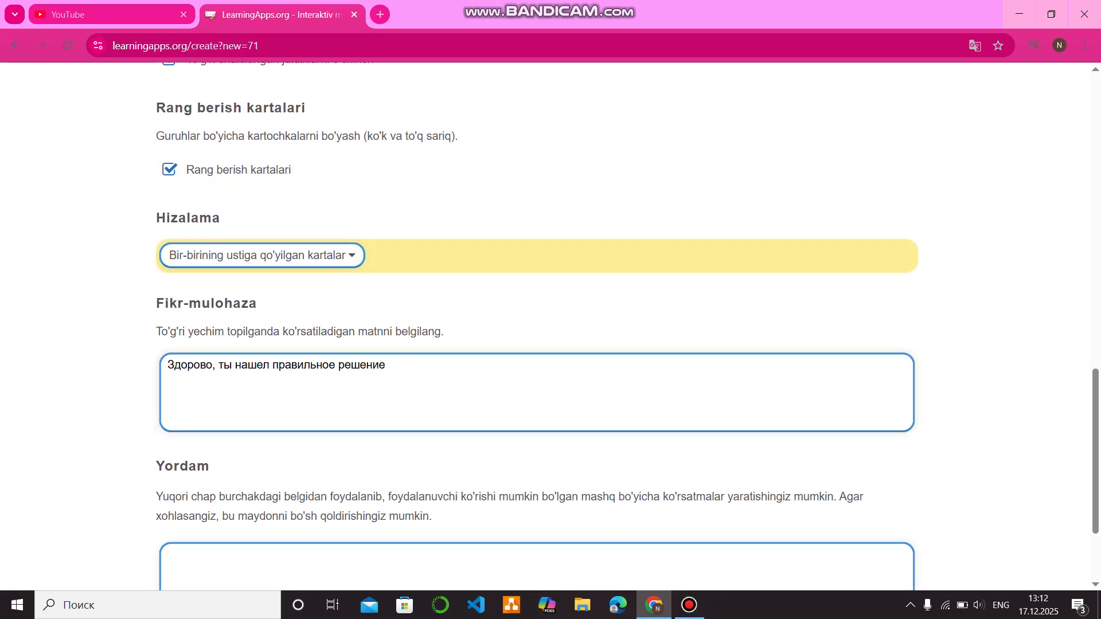